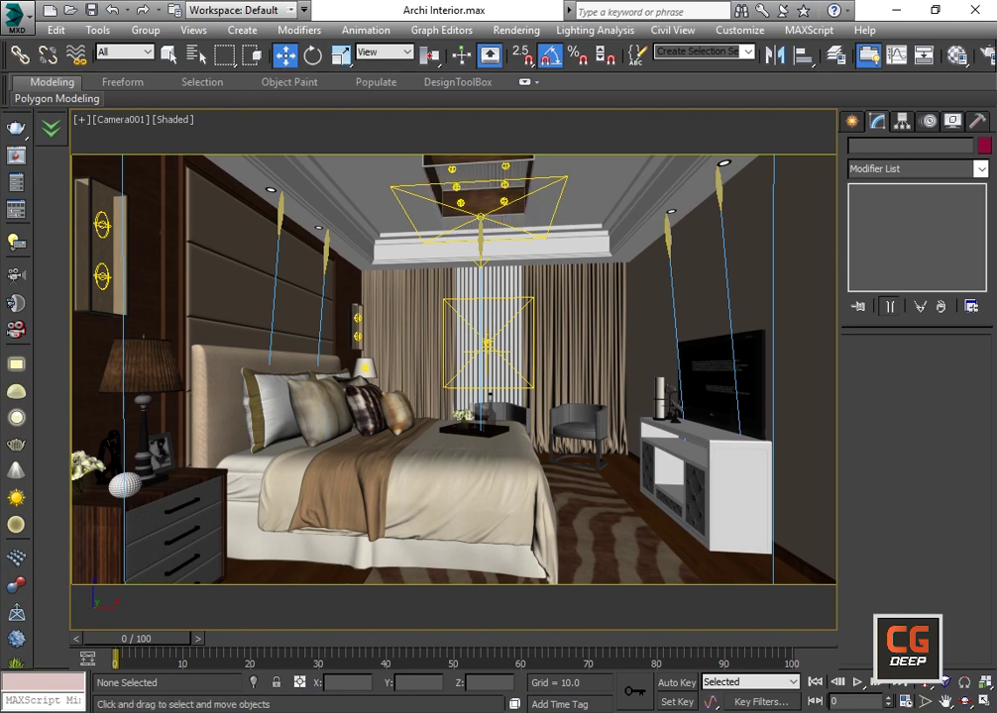
Step: Restrict the scene's selection filter to Lights
left_click(662, 135)
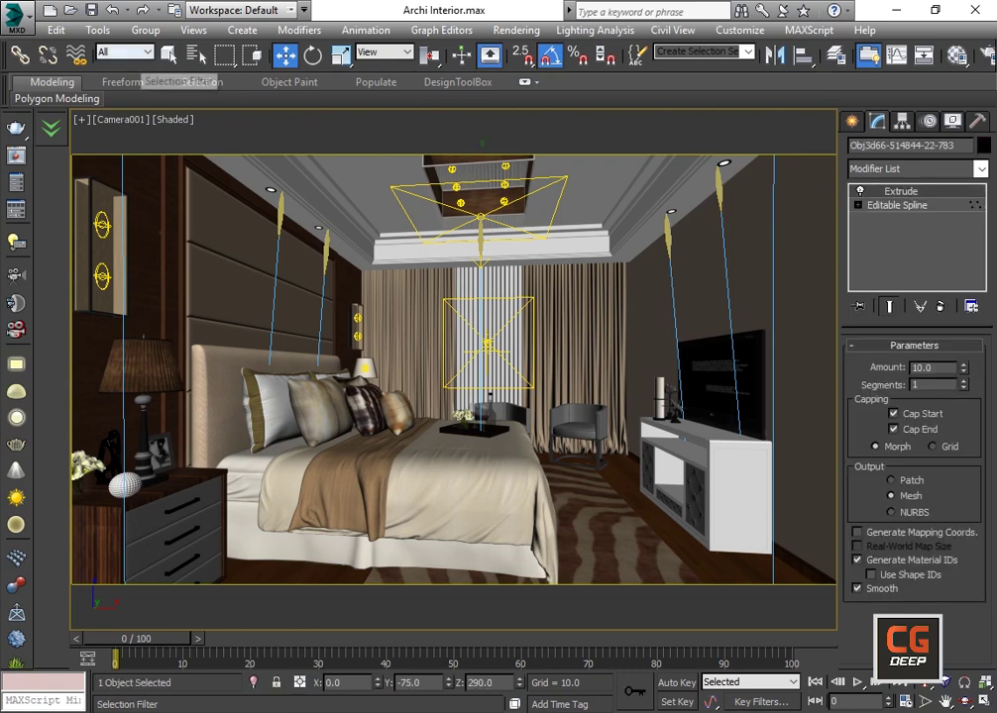
left_click(123, 52)
left_click(92, 100)
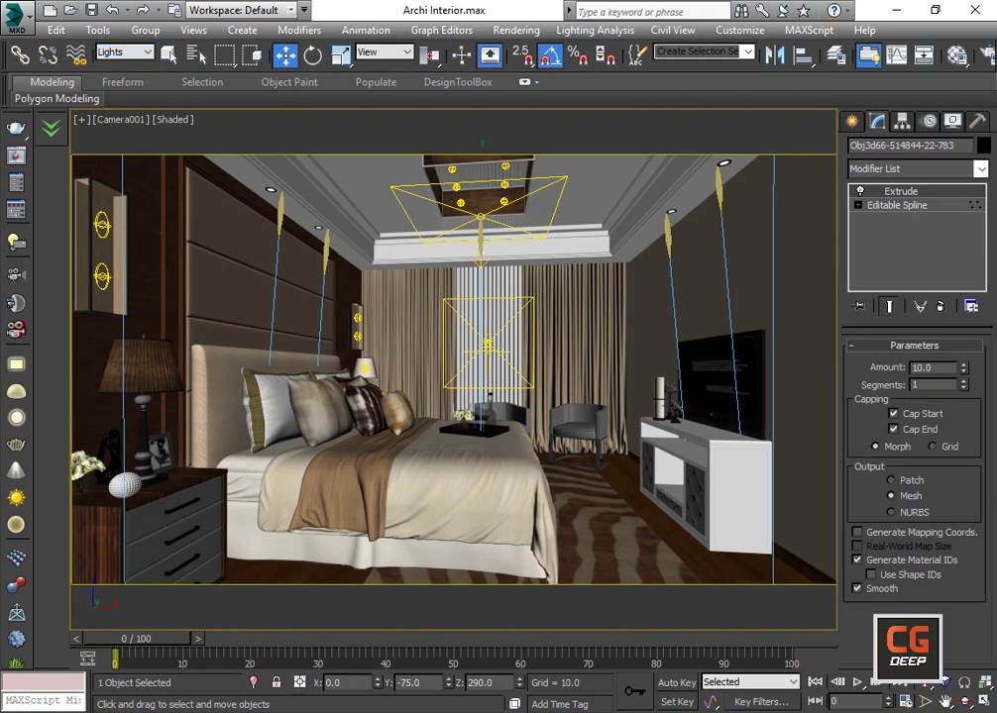
Step: Select the plane VRayLight below the ceiling recess and examine its general settings, color and options
left_click(480, 194)
scroll(913, 446, "up", 3)
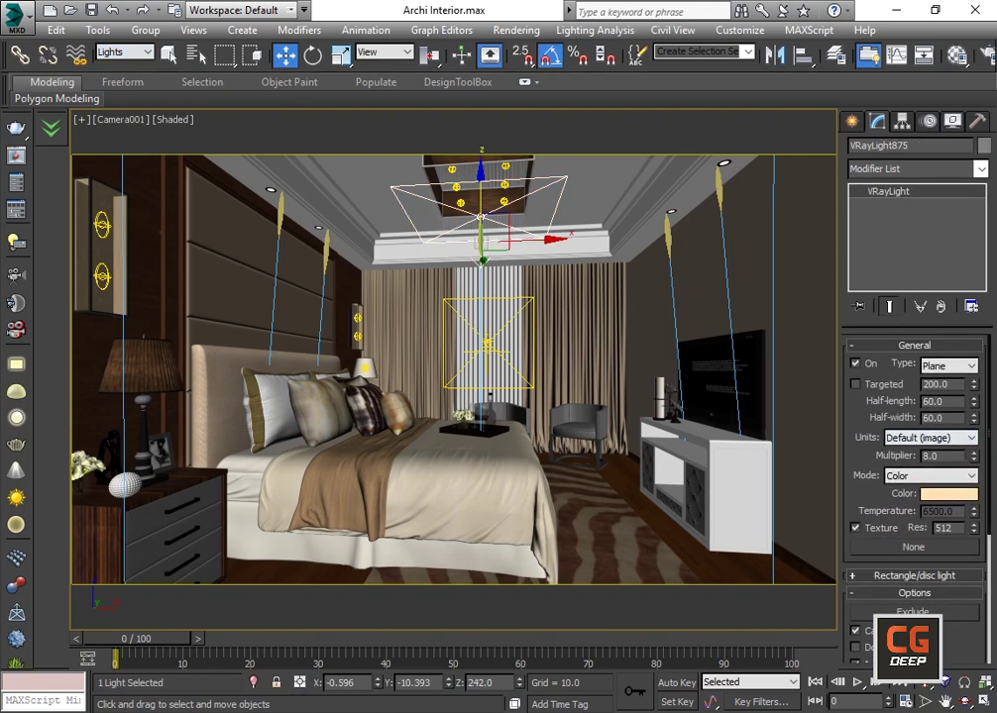
scroll(941, 486, "down", 1)
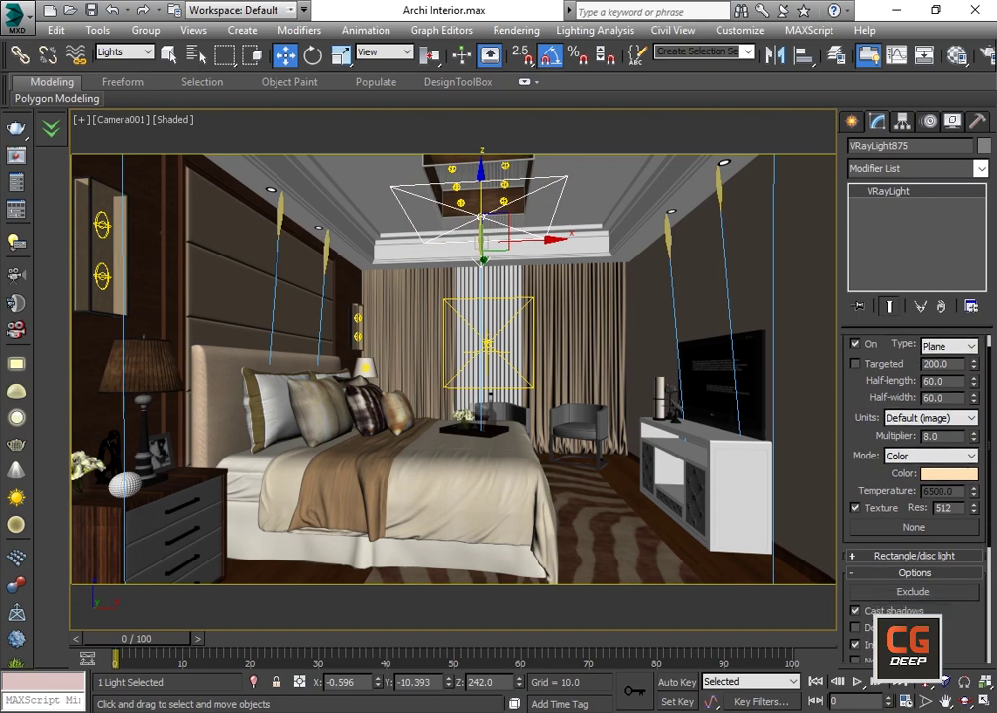
left_click(948, 474)
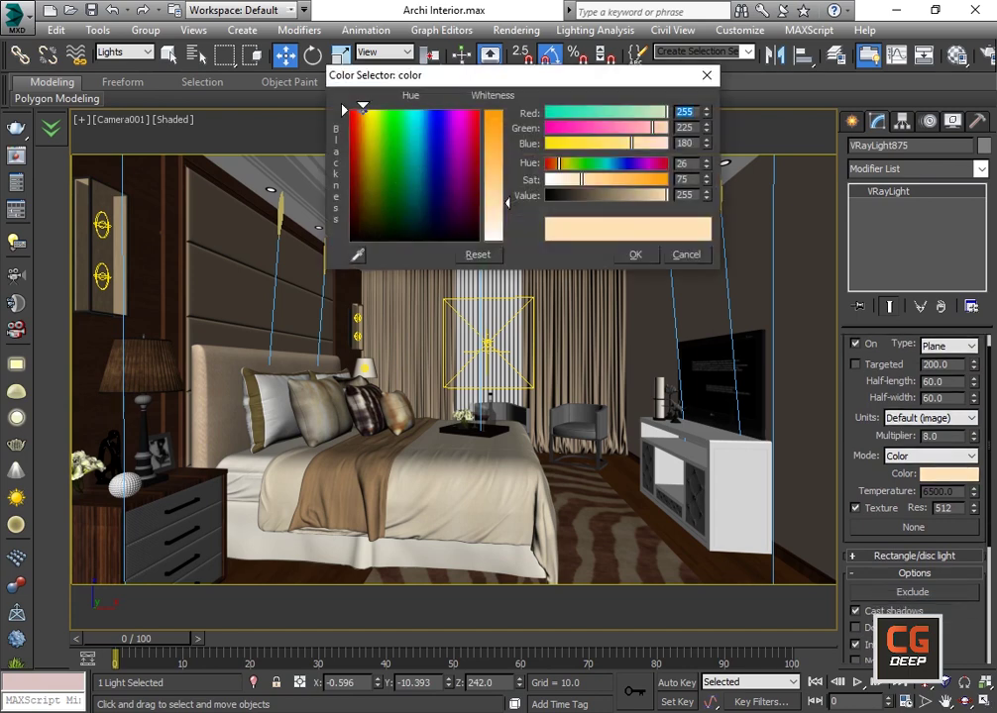
key("Return")
scroll(914, 446, "down", 4)
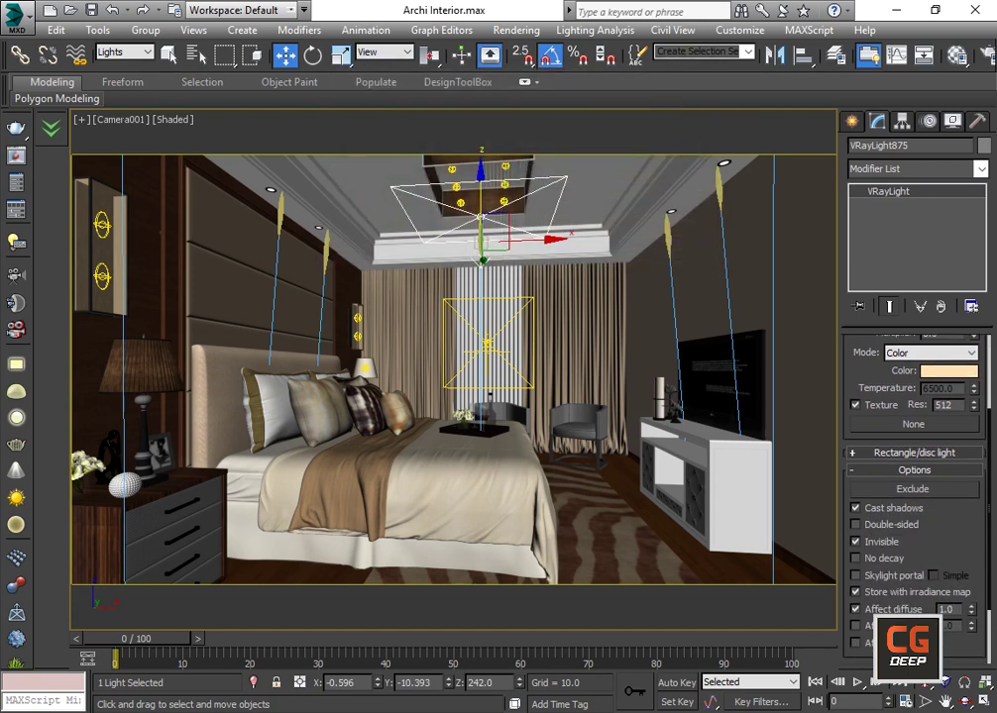
scroll(914, 476, "down", 3)
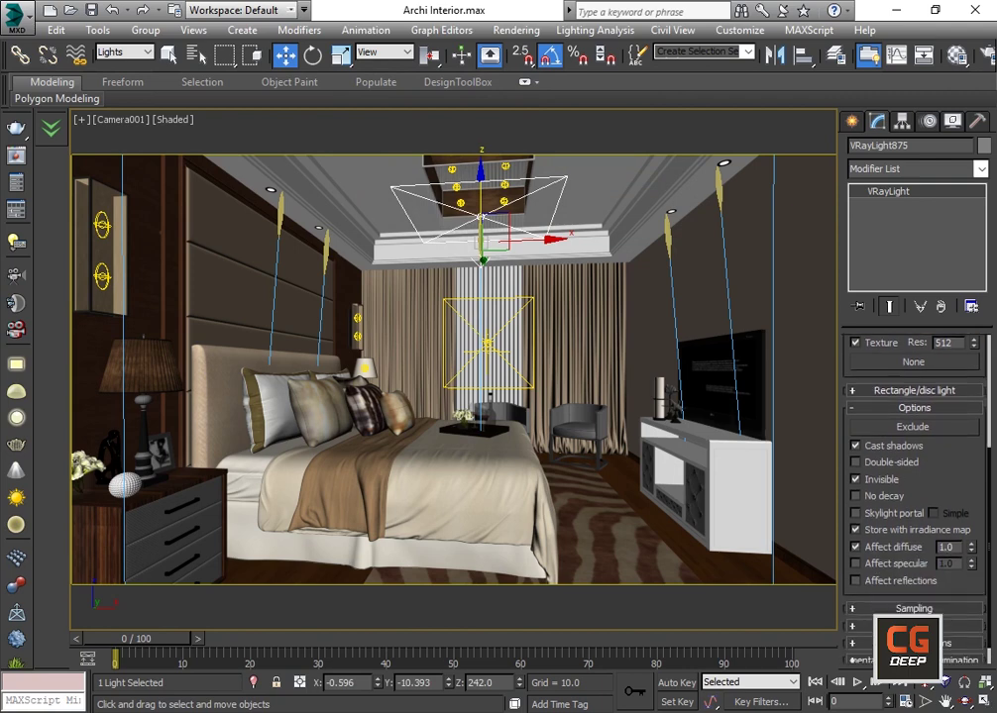
scroll(914, 476, "up", 2)
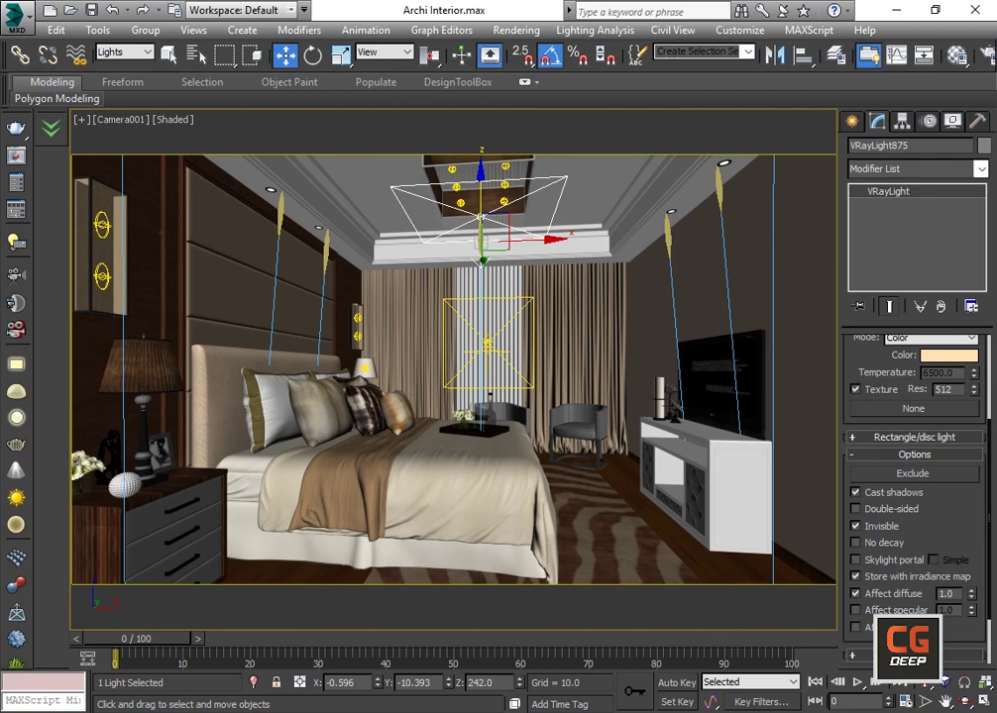
Step: Select the plane VRayLight in front of the window curtains and examine its multiplier, color and options
left_click(488, 342)
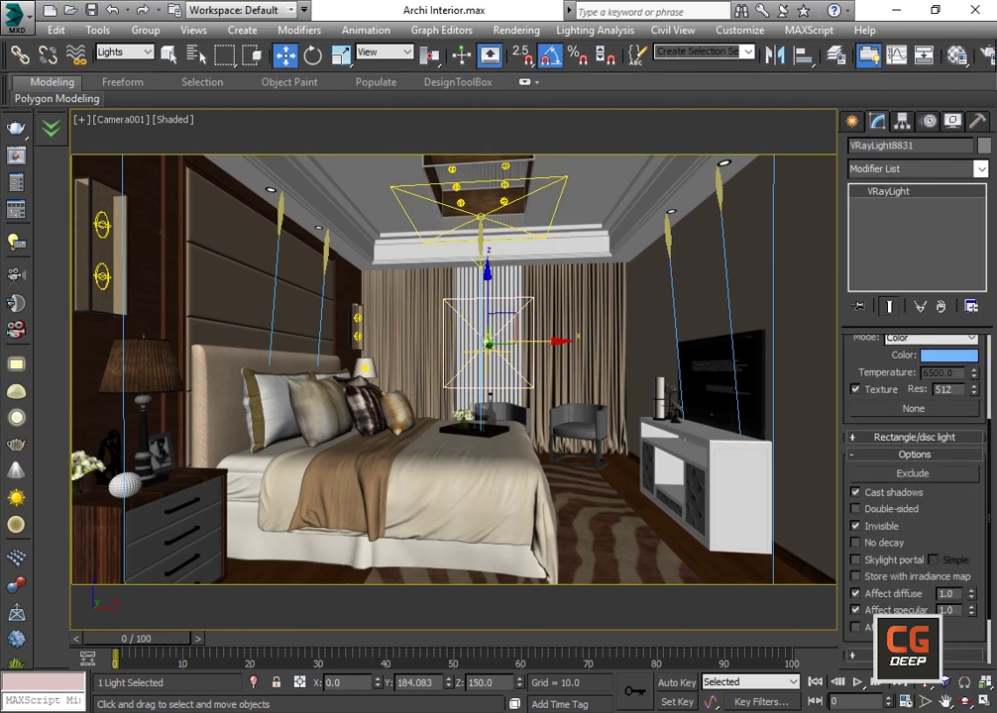
scroll(914, 475, "up", 6)
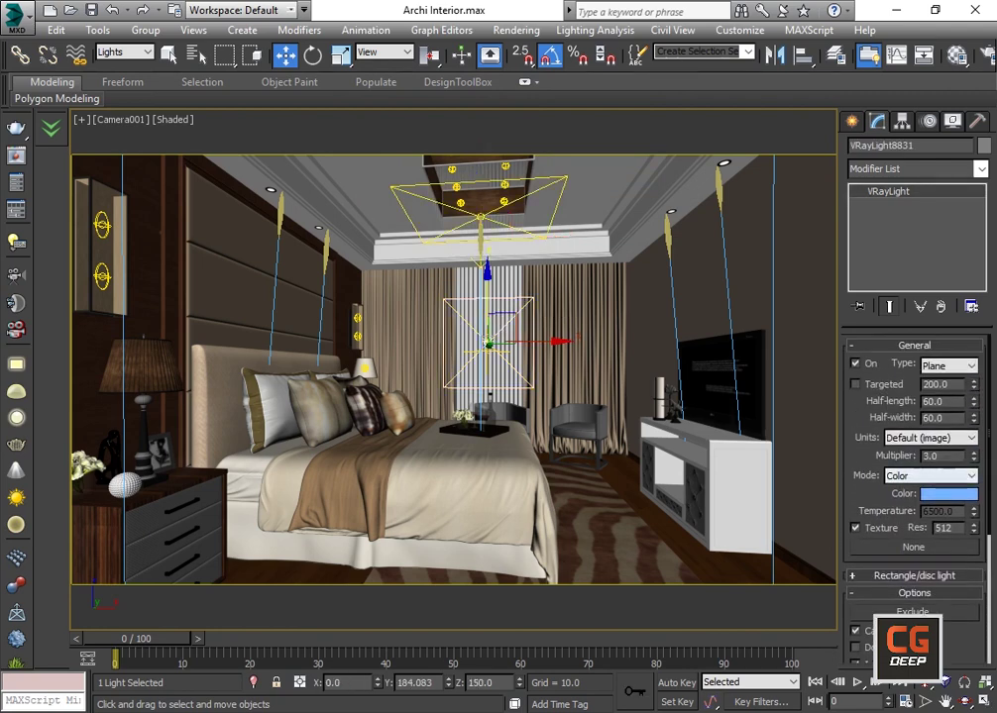
scroll(913, 476, "down", 2)
left_click(949, 448)
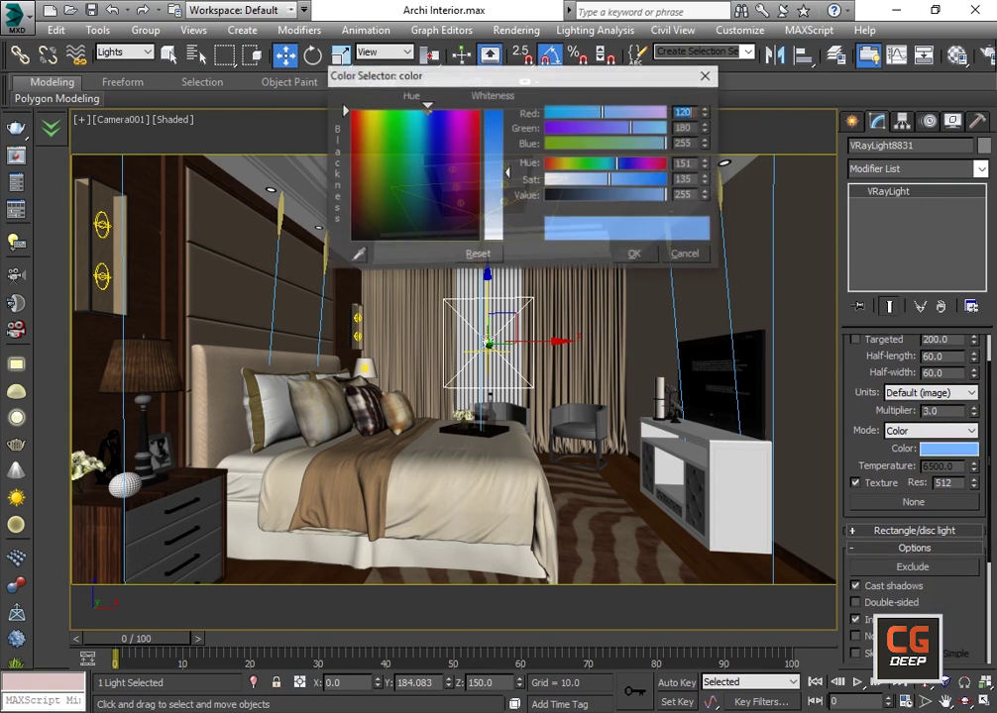
key("Escape")
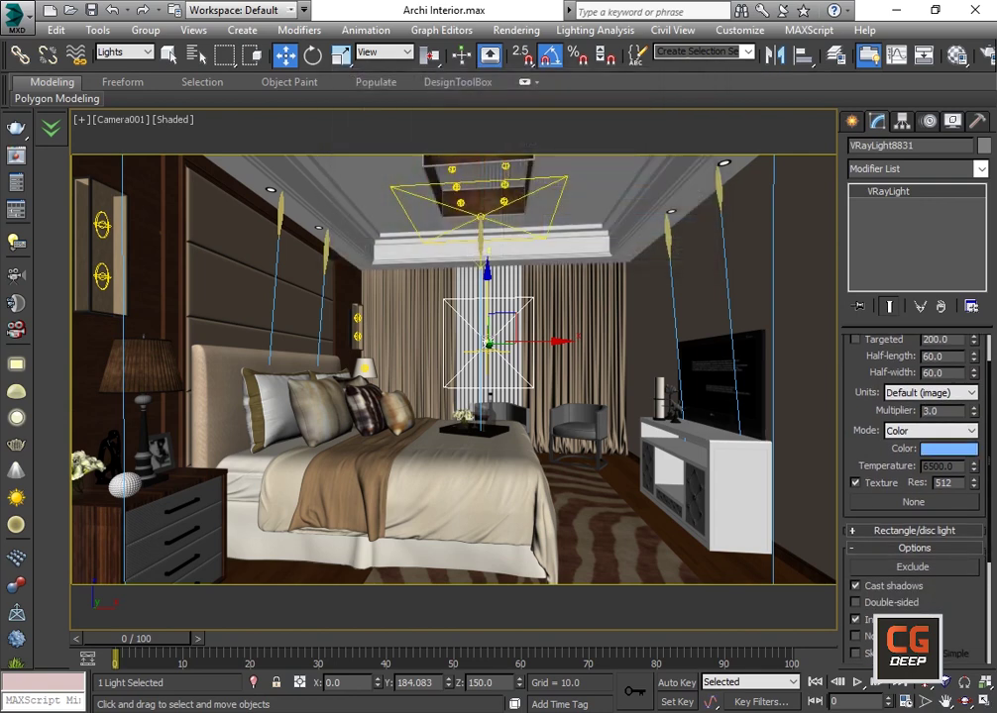
scroll(914, 476, "down", 5)
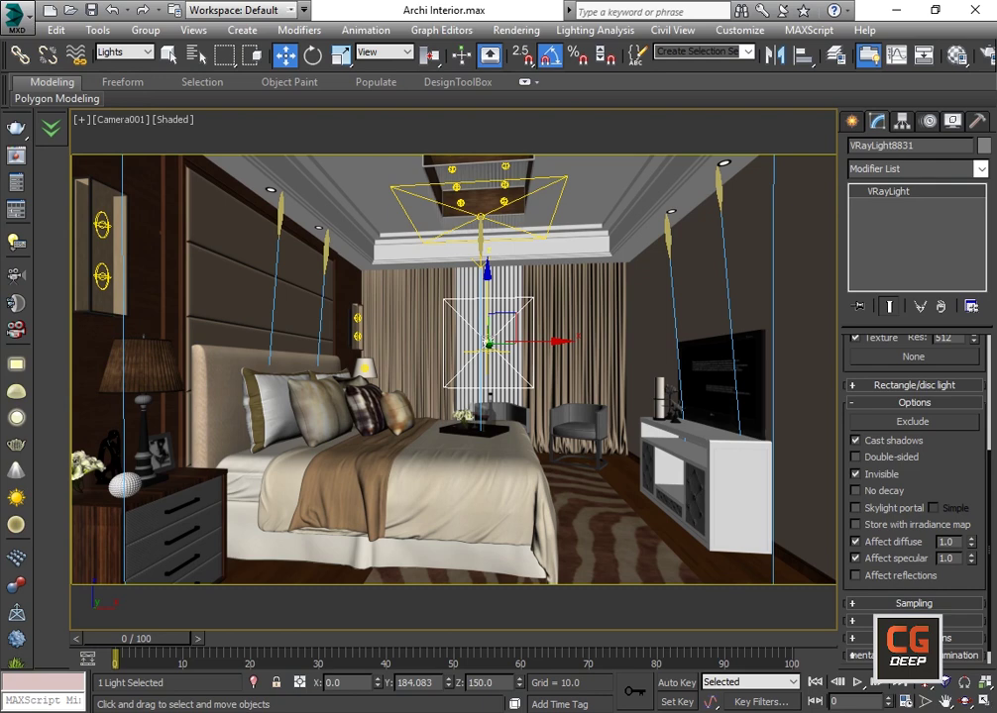
Step: Inspect the target photometric lights above the TV wall, including light distribution type, photometric web file, filter color and intensity
left_click(769, 507)
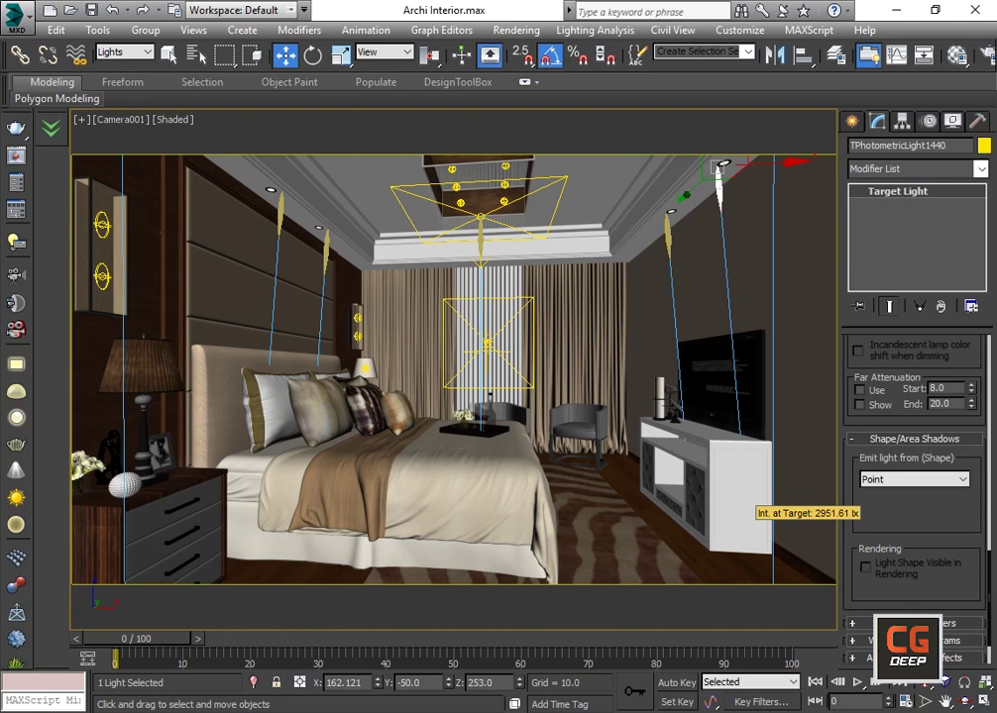
scroll(917, 475, "up", 5)
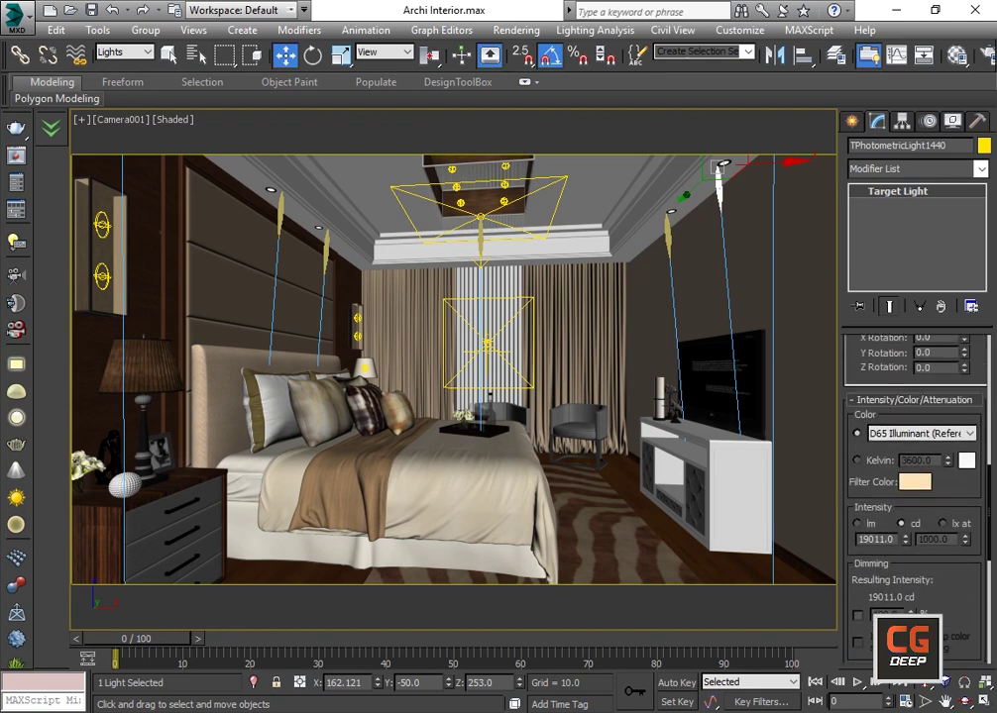
scroll(917, 475, "up", 5)
scroll(916, 476, "up", 2)
scroll(917, 476, "down", 3)
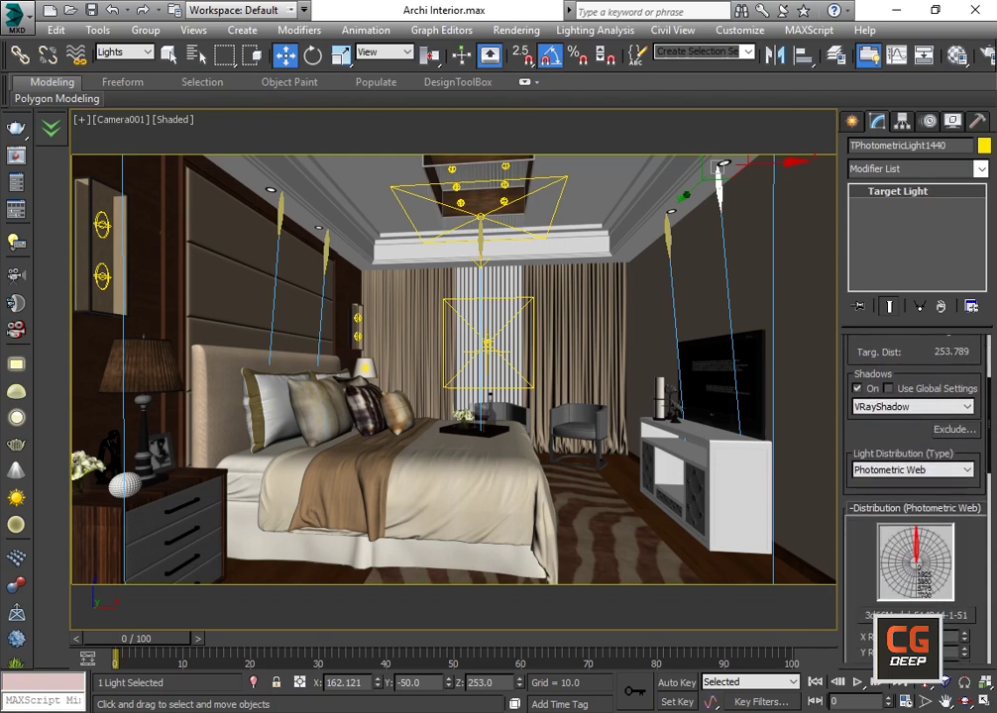
left_click(911, 469)
left_click(912, 489)
scroll(917, 476, "down", 2)
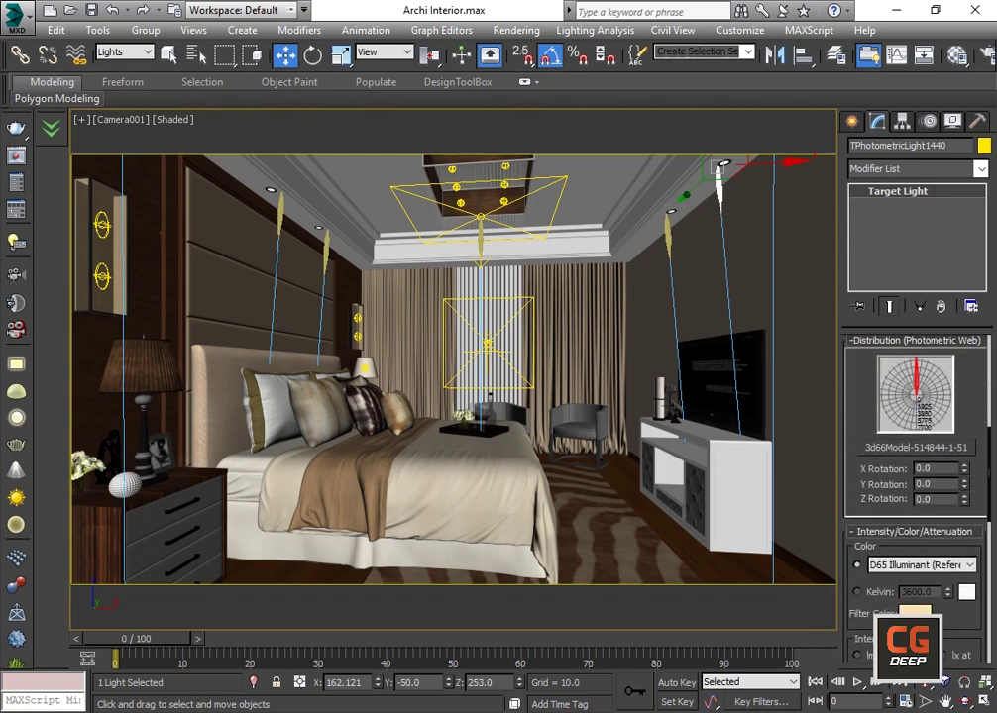
left_click(916, 446)
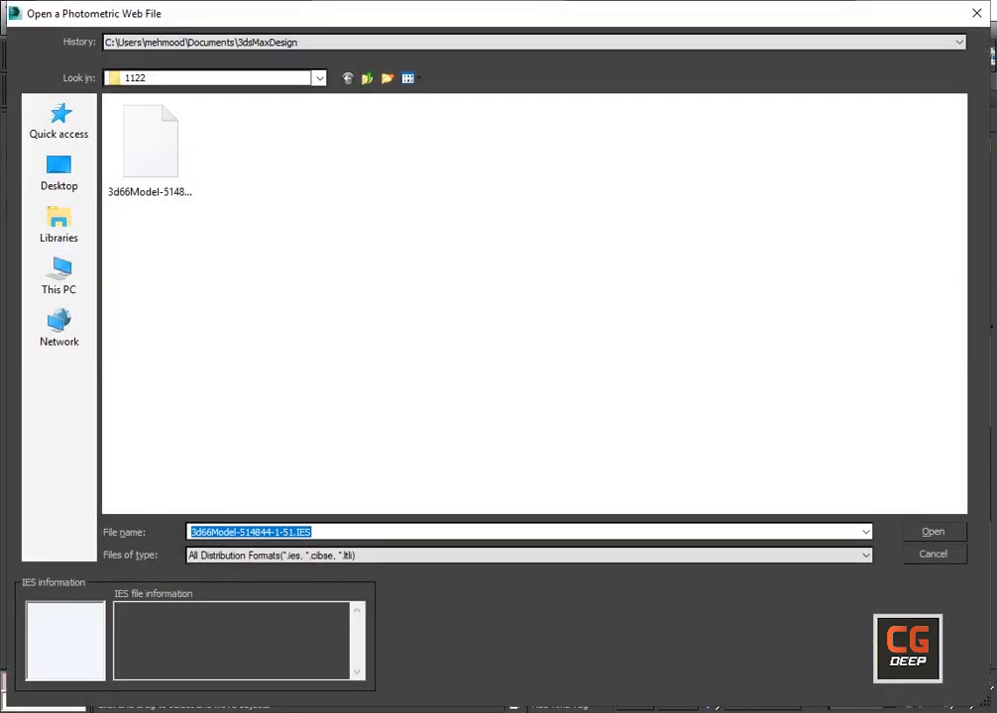
key("Return")
scroll(917, 476, "down", 2)
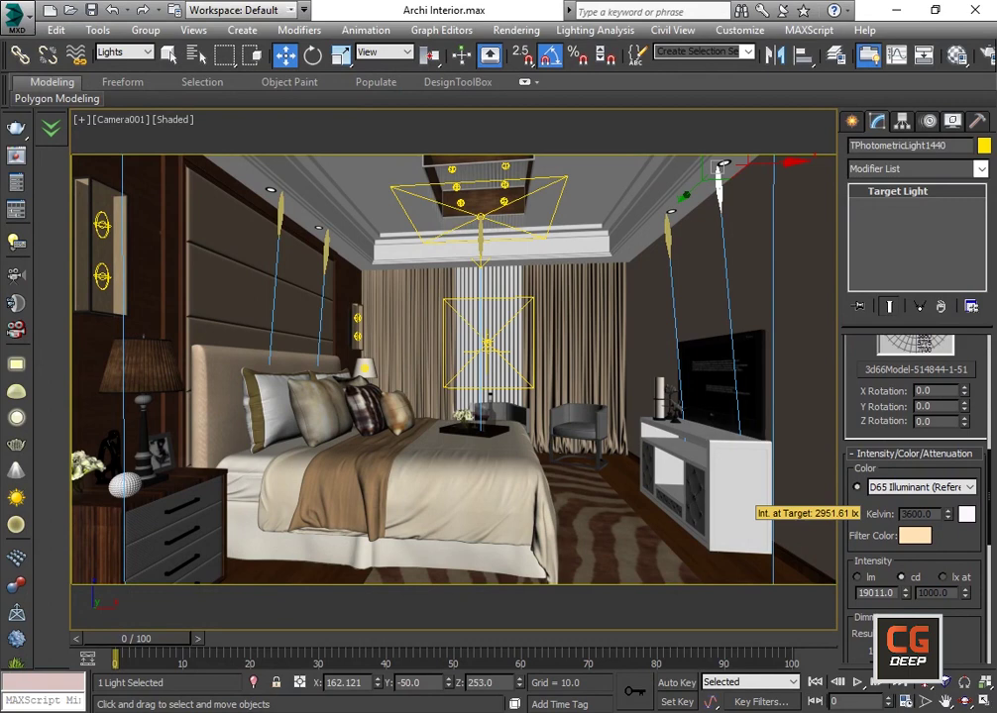
left_click(670, 212)
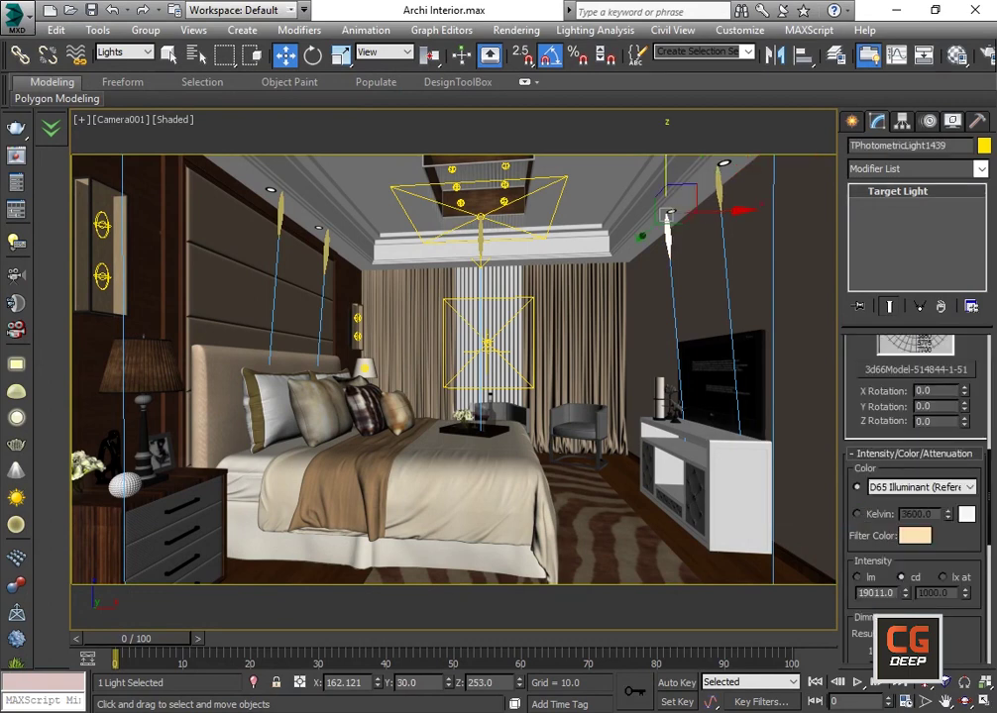
Step: Select a sphere VRayLight in the ceiling recess and examine its multiplier, color and sampling settings
left_click(505, 166)
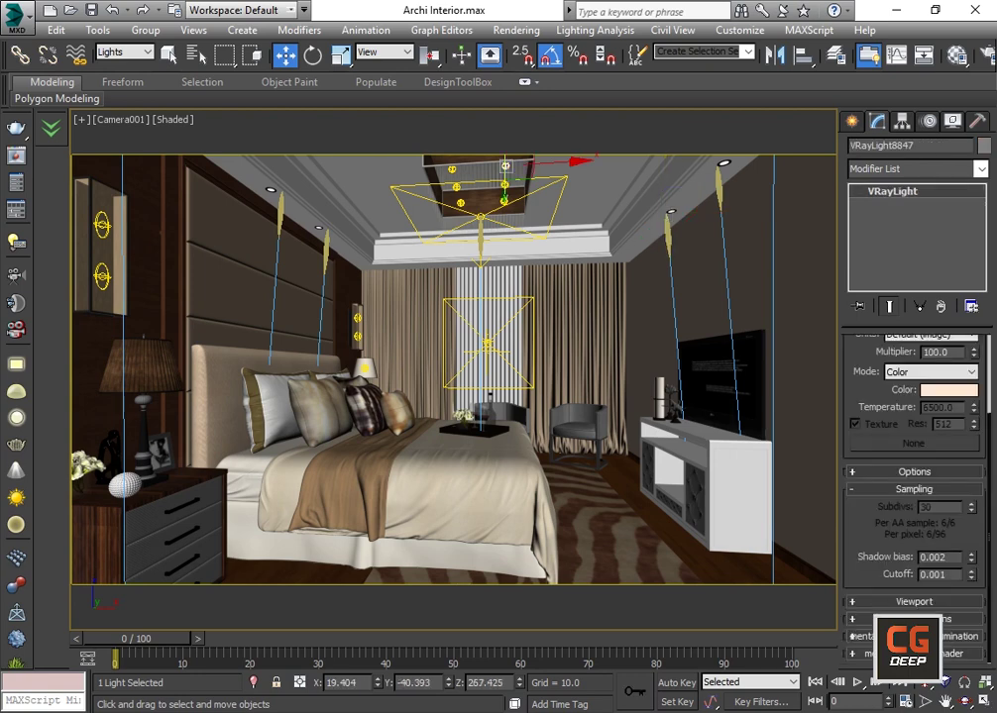
scroll(913, 446, "up", 4)
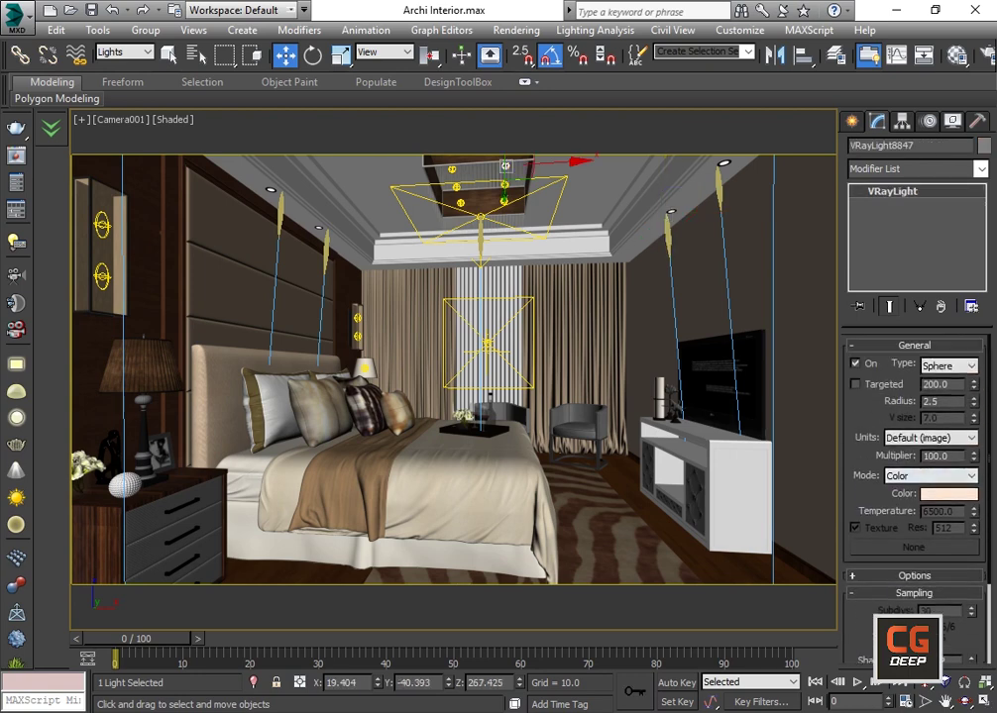
double_click(937, 456)
left_click(948, 494)
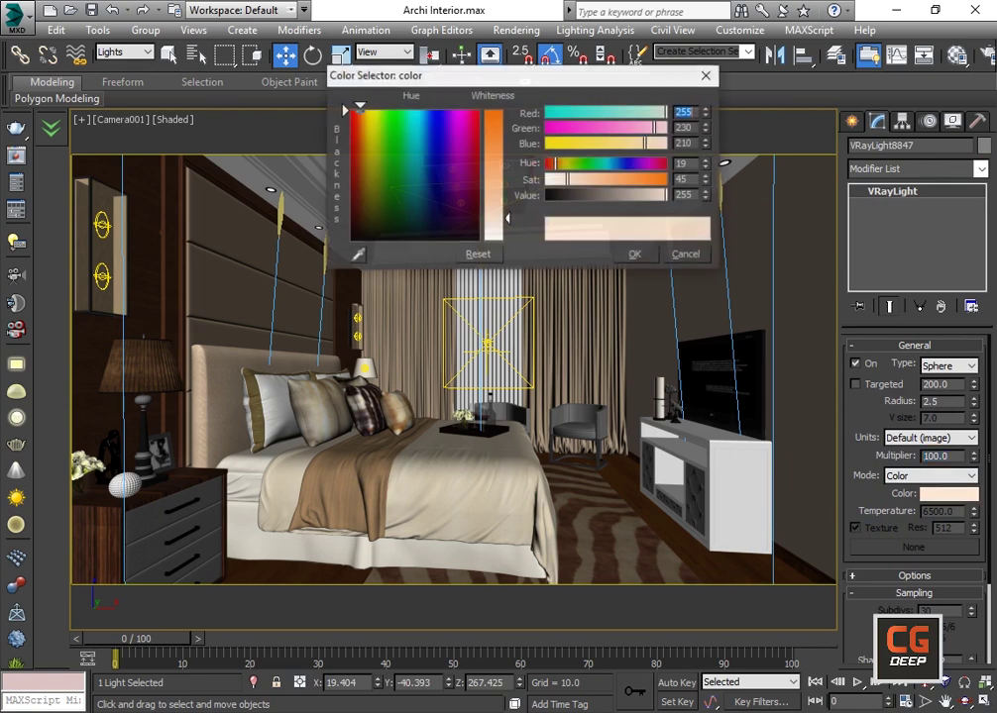
key("Return")
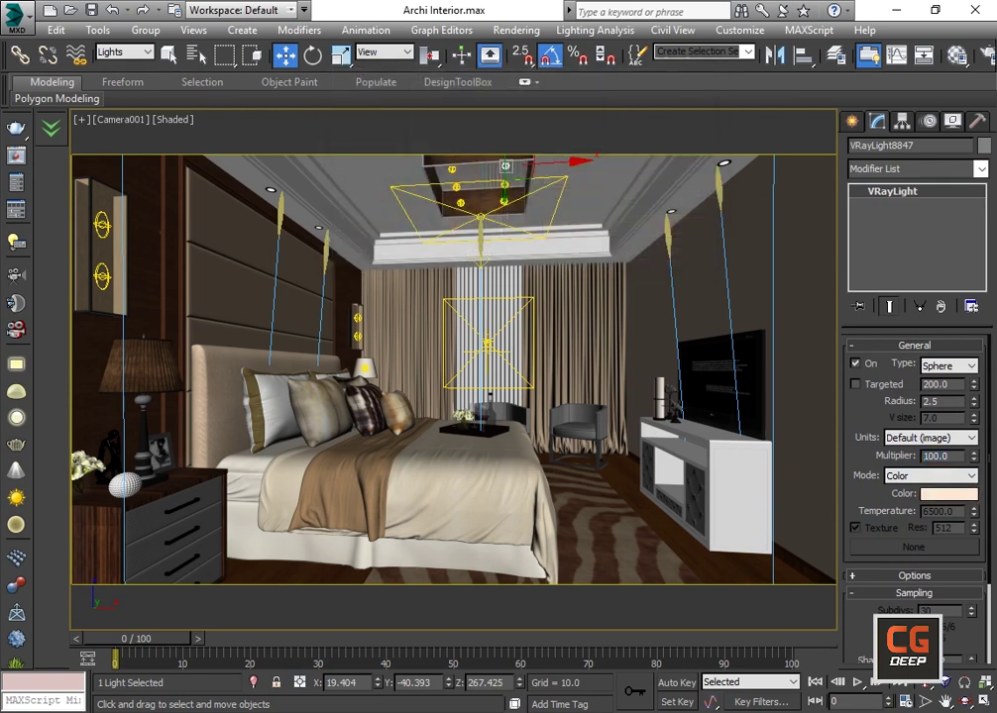
scroll(913, 446, "down", 3)
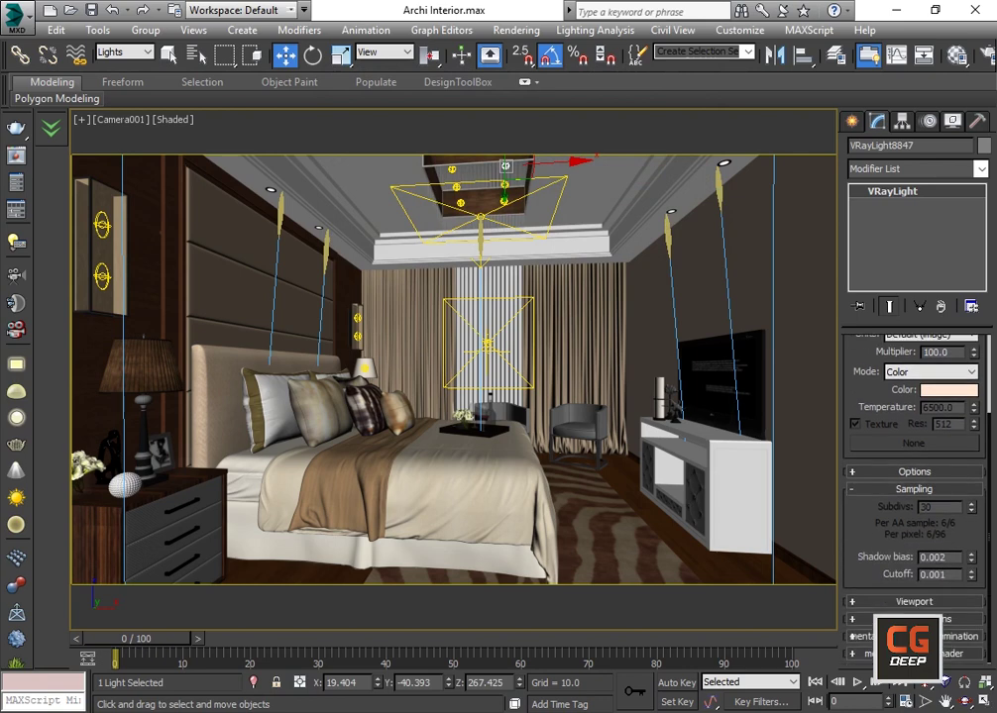
Step: Open Render Setup and review the V-Ray frame buffer settings
left_click(516, 29)
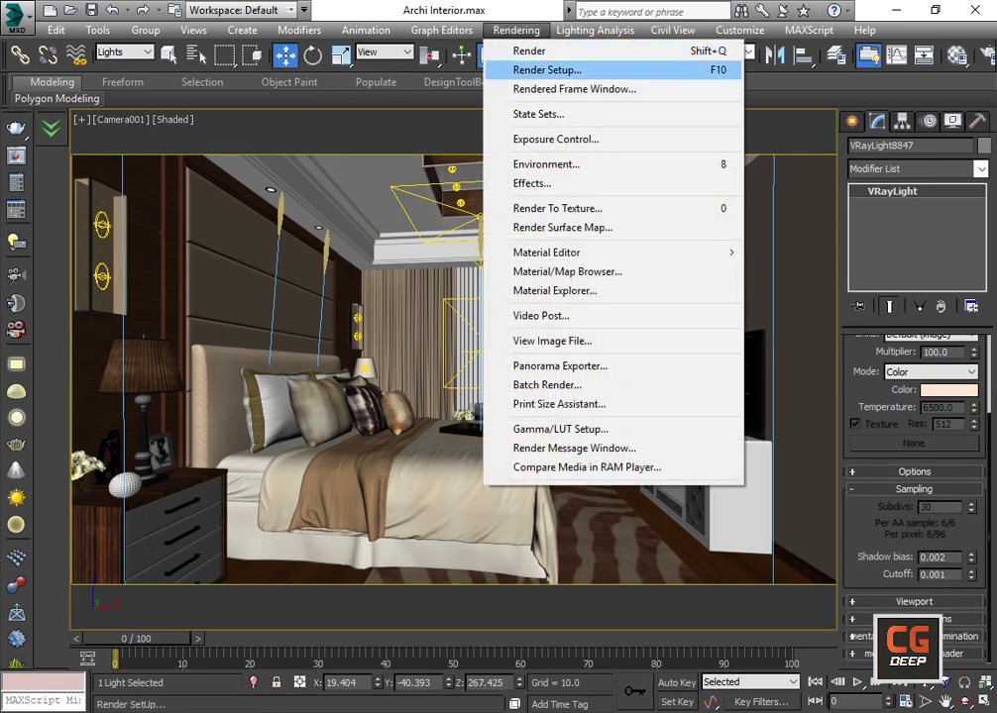
left_click(523, 69)
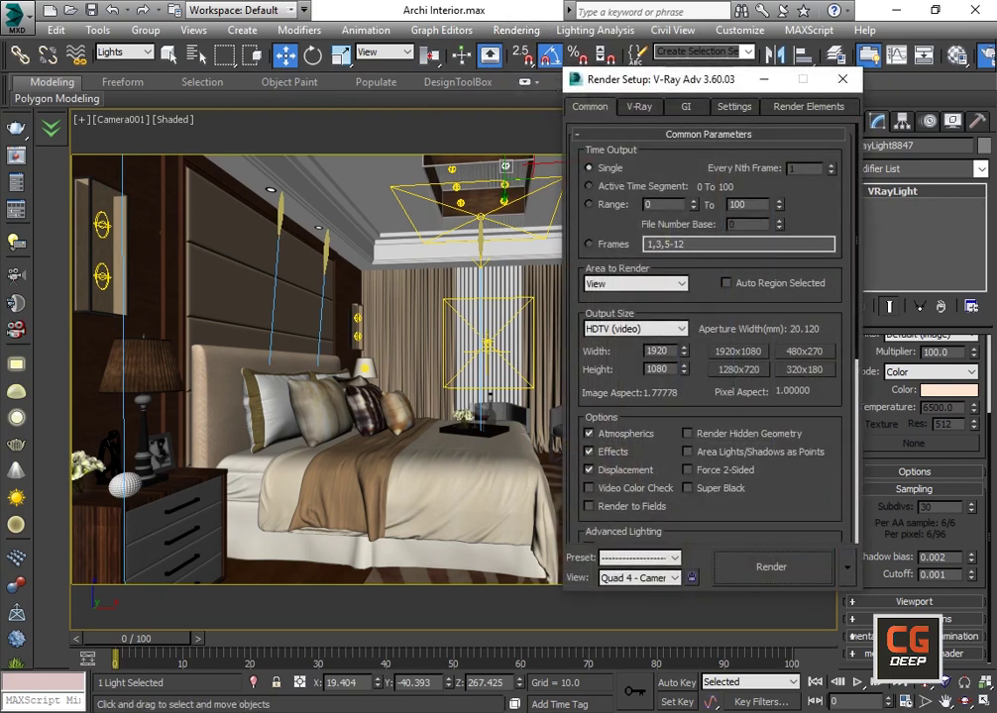
left_click(639, 106)
left_click(709, 168)
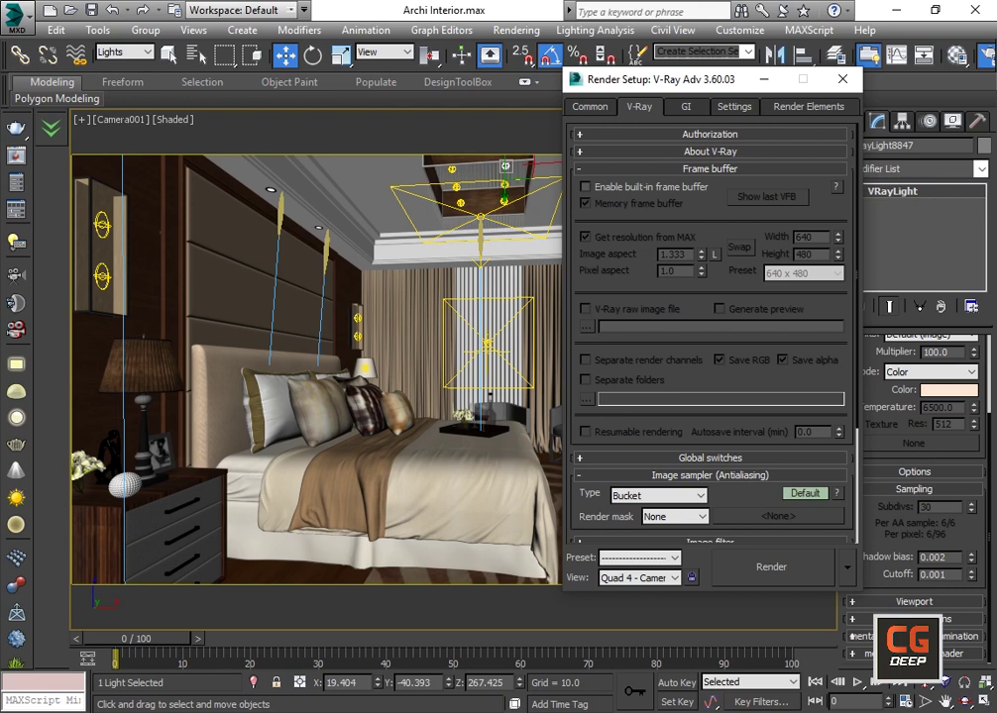
left_click(710, 169)
Step: Review the V-Ray global switches and image sampler (antialiasing) settings, and collapse both sections
left_click(709, 187)
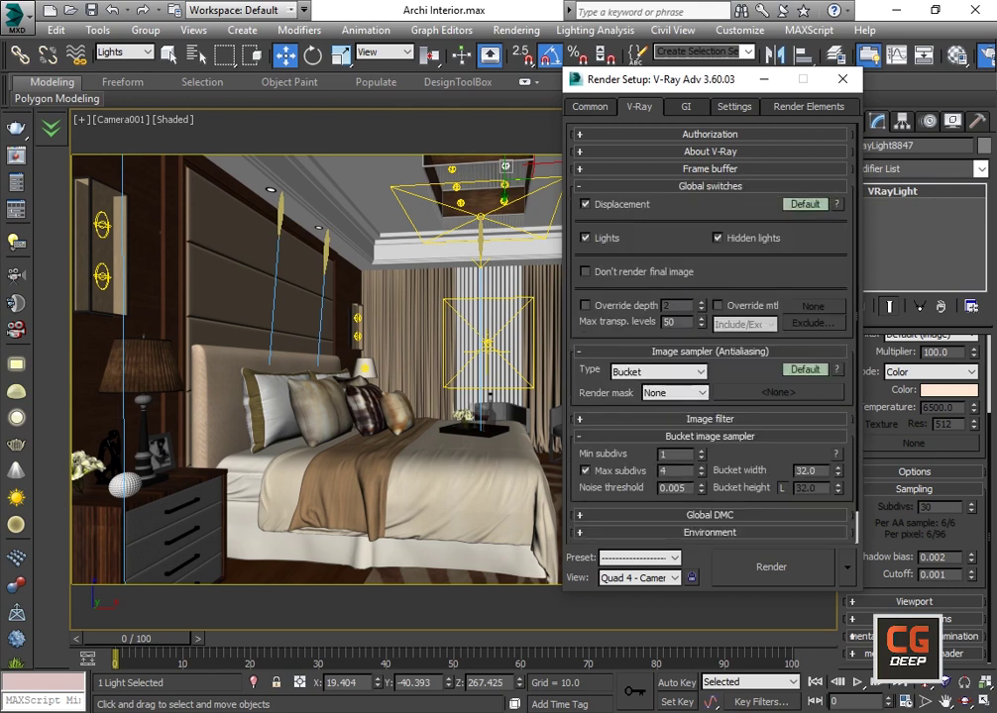
left_click(710, 186)
left_click(709, 203)
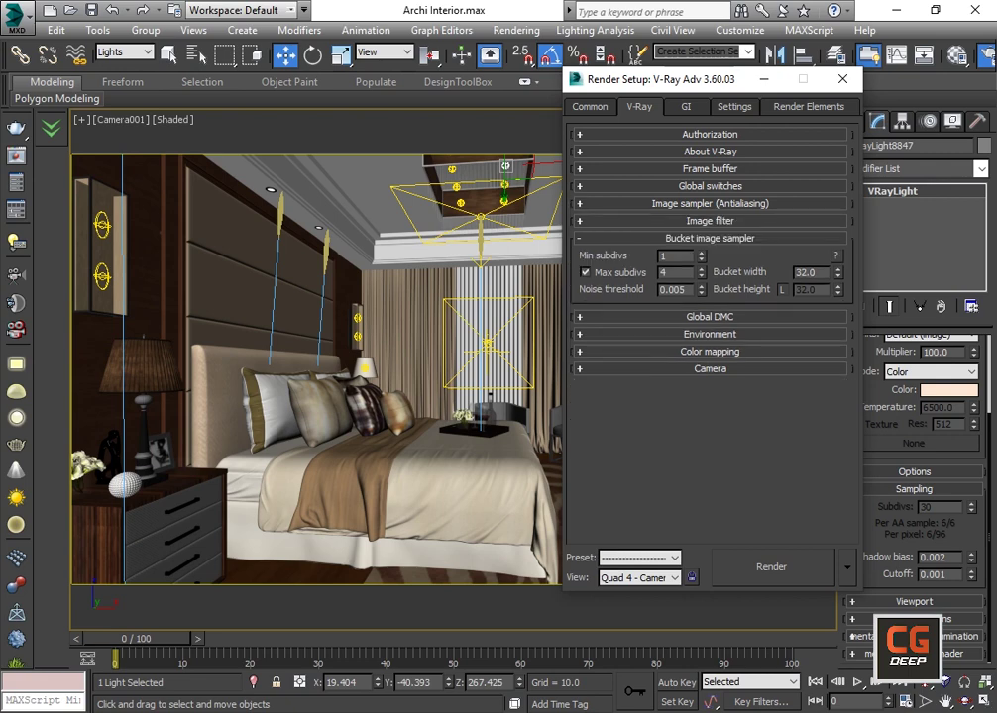
Step: Review the V-Ray image filter and bucket image sampler settings, and collapse both sections
left_click(710, 220)
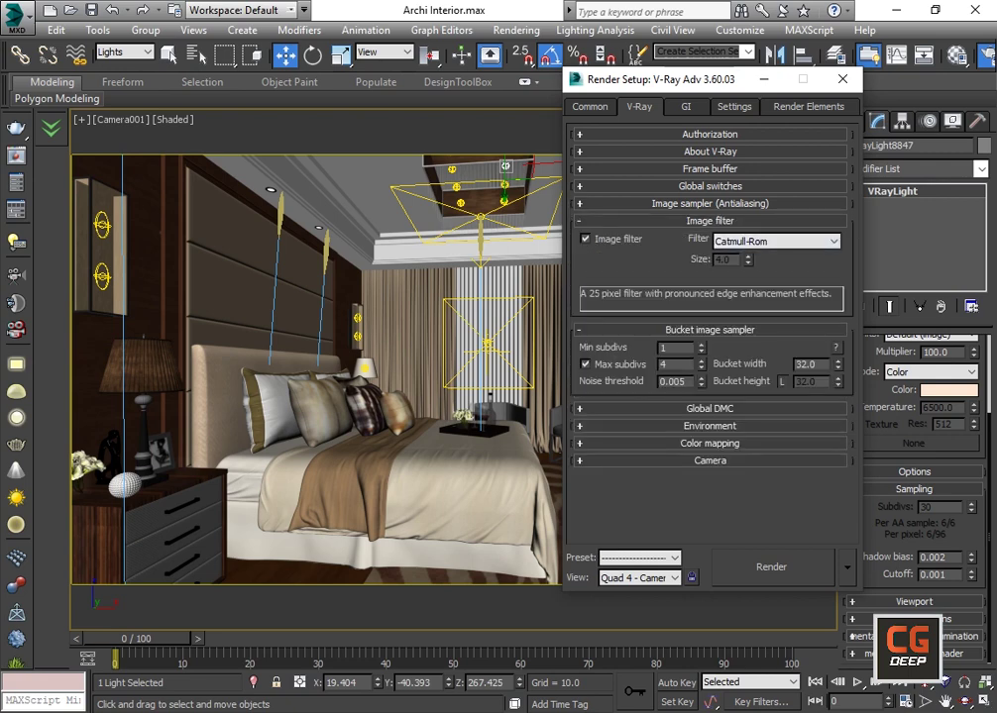
left_click(710, 220)
left_click(709, 238)
left_click(709, 238)
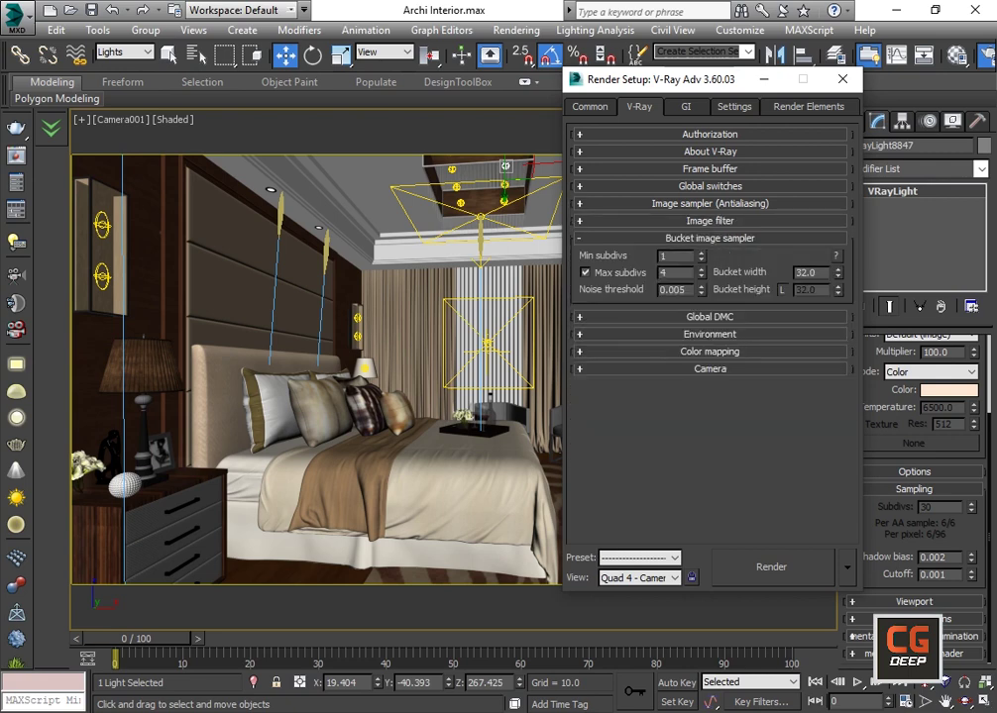
left_click(709, 238)
Step: Review the V-Ray Global DMC and Environment settings
left_click(709, 255)
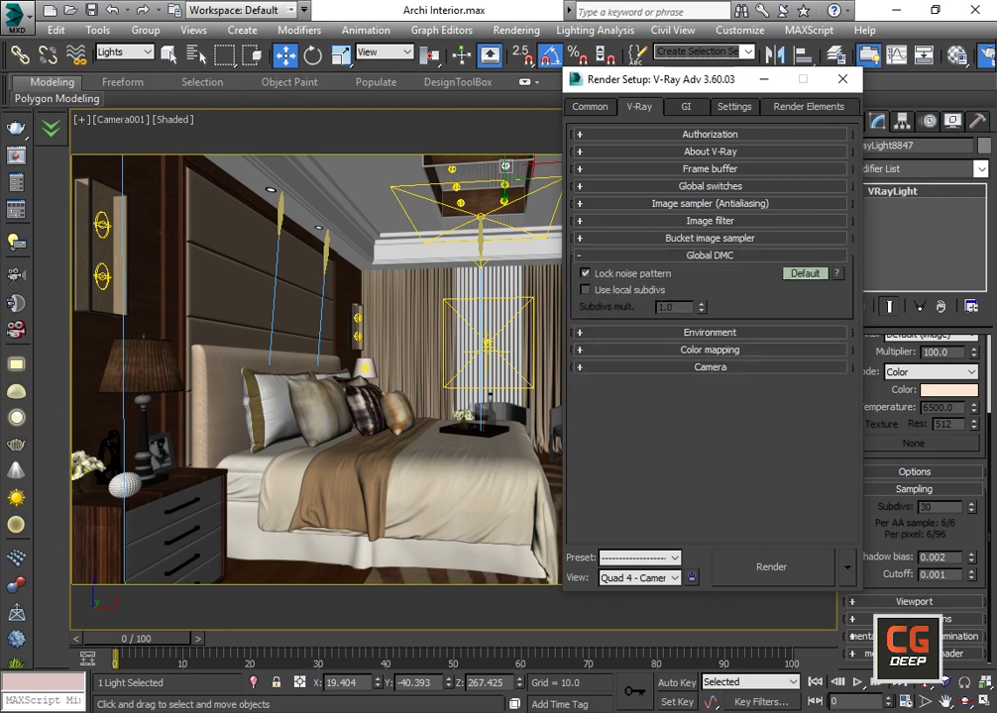
left_click(710, 332)
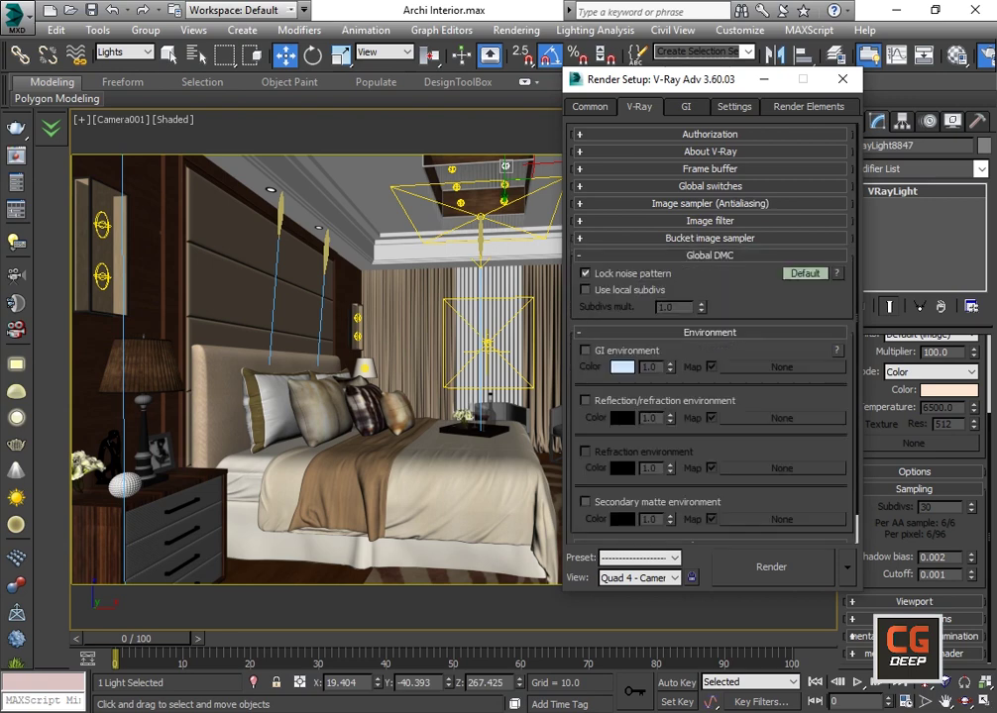
left_click(709, 332)
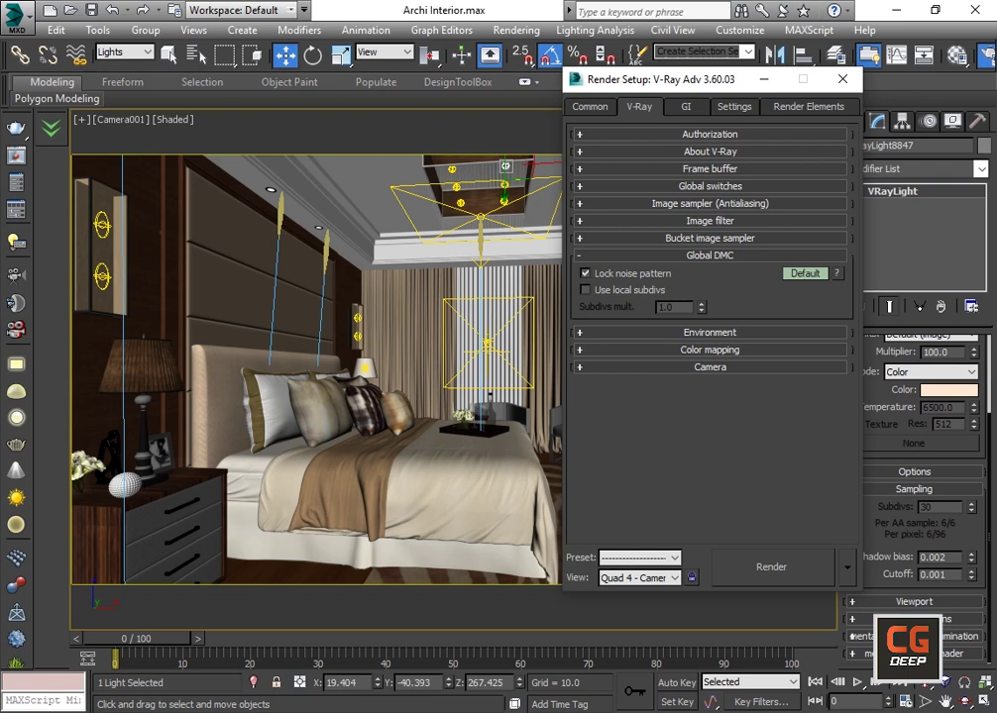
Step: Review the V-Ray Color mapping and Camera settings
left_click(709, 349)
left_click(710, 427)
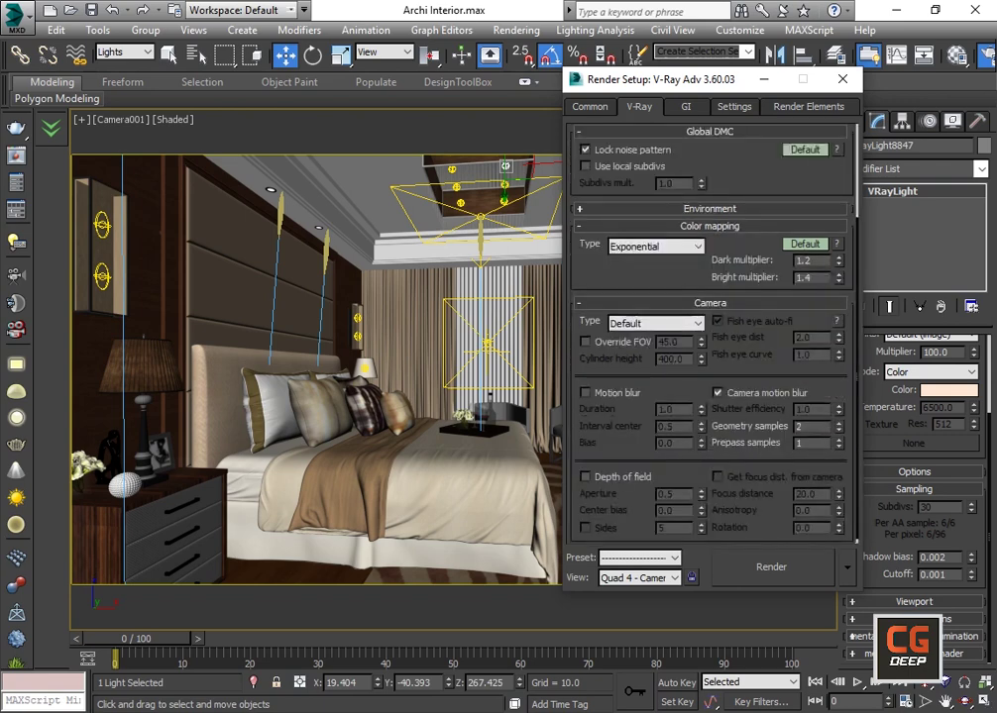
Step: Review the Global illumination, Irradiance map and Light cache settings, and put Render Setup away
left_click(686, 106)
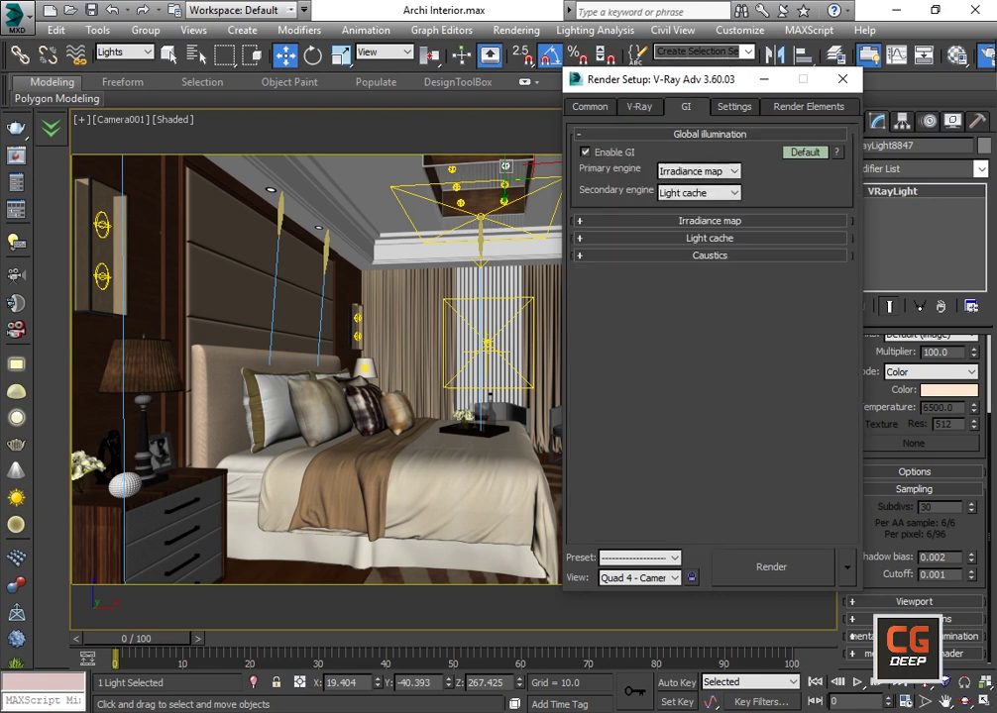
left_click(710, 133)
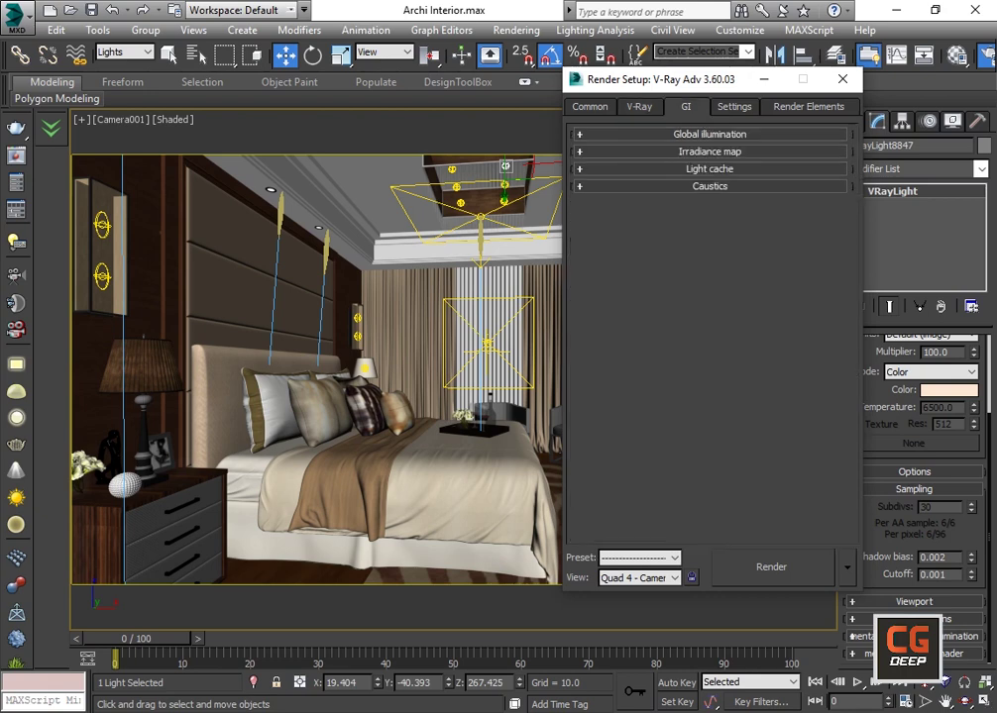
left_click(709, 151)
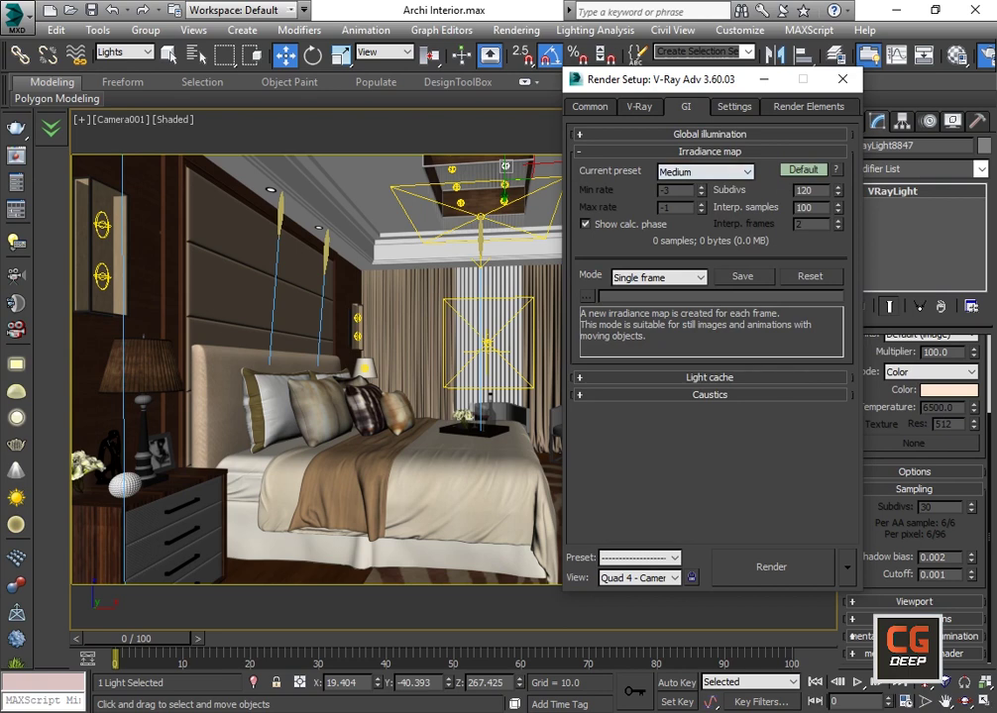
left_click(710, 376)
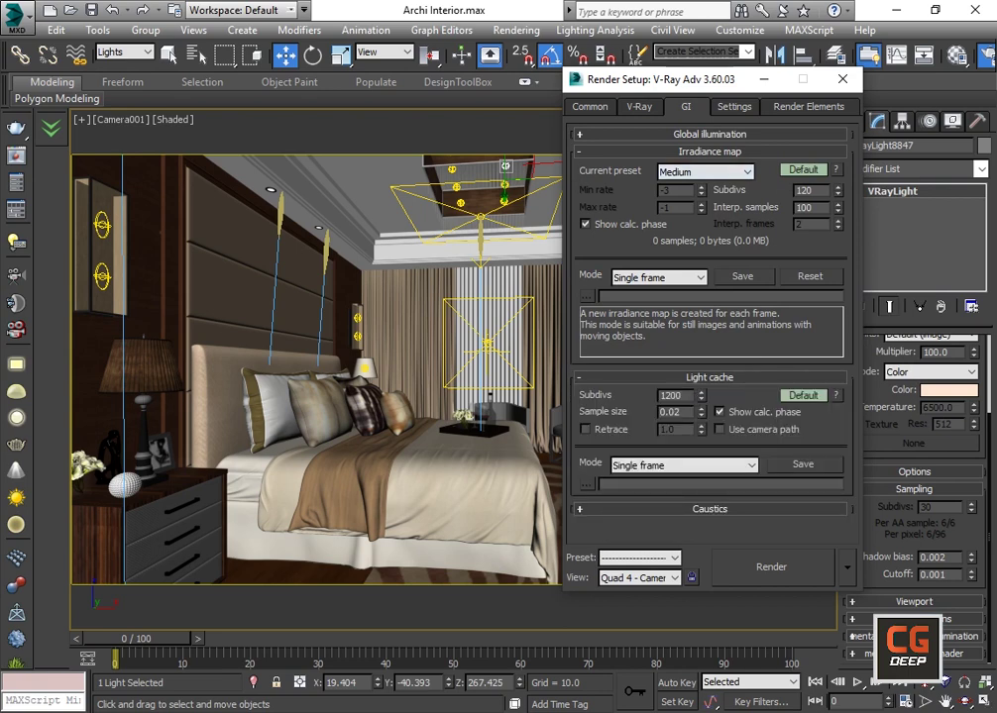
key("F10")
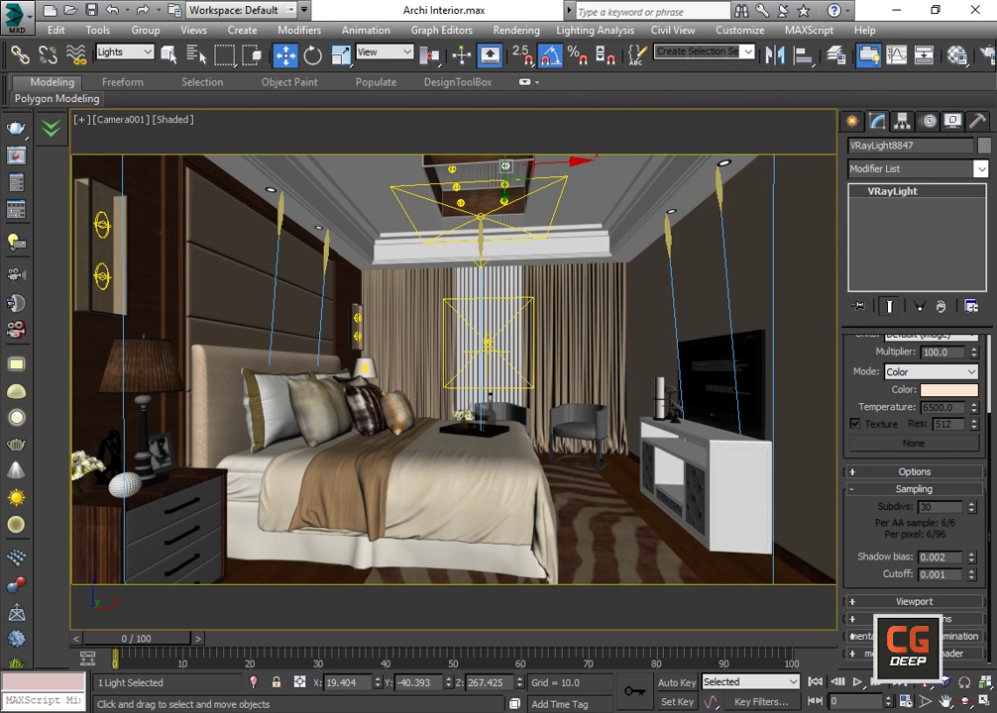
Step: Switch to a wireframe Perspective view of the room and select the rectangular V-Ray ceiling light to review its settings
key("ctrl+d")
key("p")
key("z")
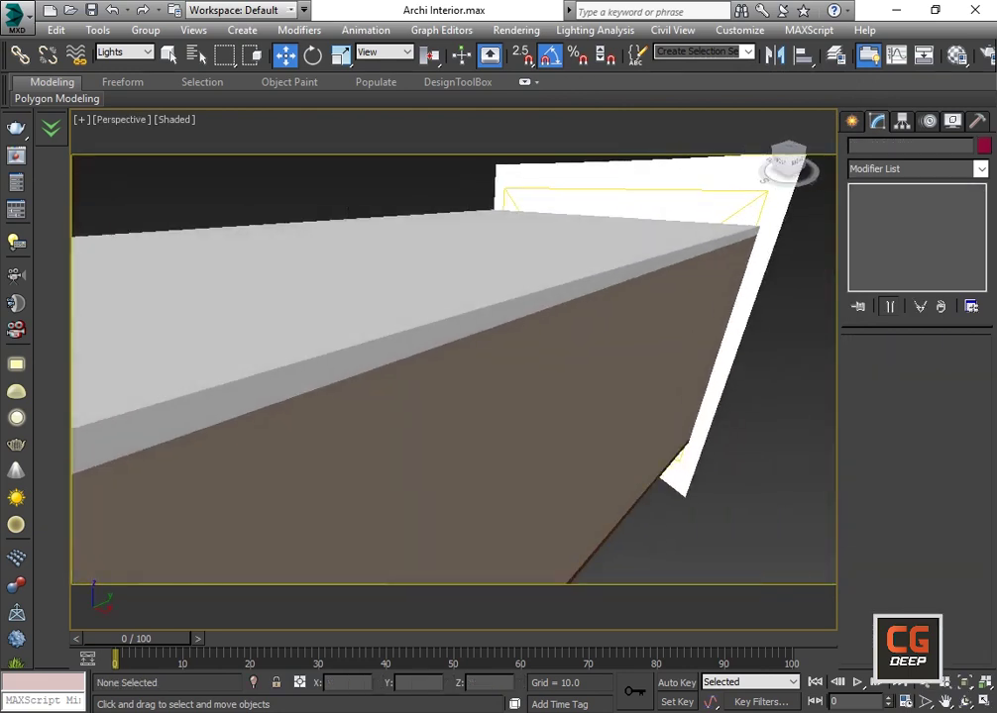
scroll(535, 327, "up", 8)
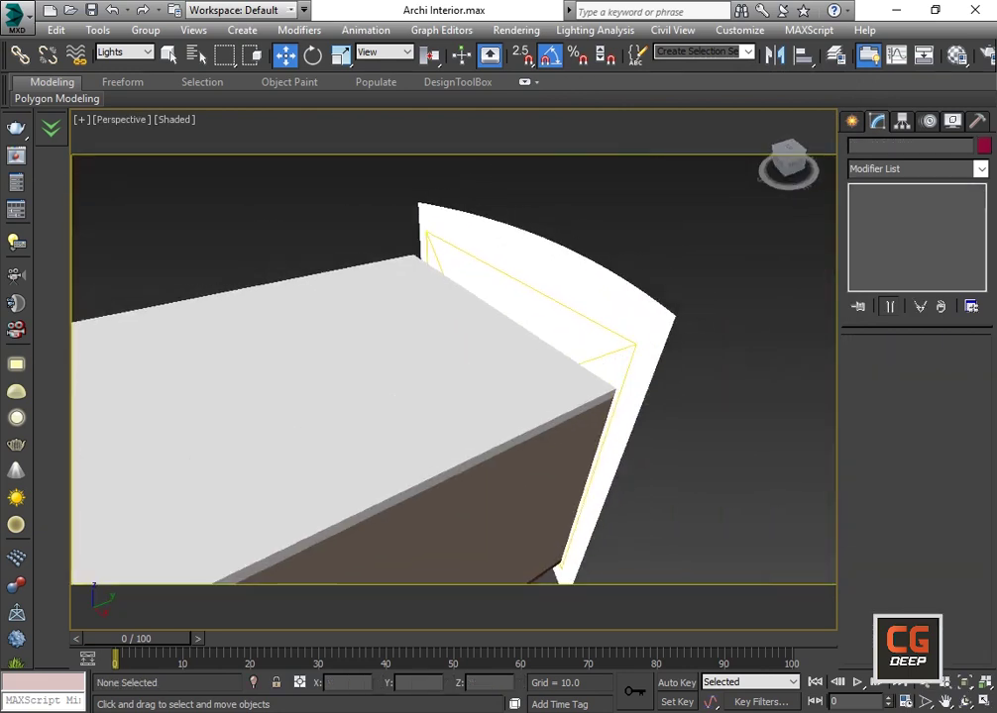
mouse_move(595, 142)
middle_mouse_down("alt")
mouse_move(619, 146)
mouse_move(639, 128)
mouse_move(607, 121)
mouse_move(600, 139)
mouse_move(615, 159)
middle_mouse_up("alt")
key("F3")
left_click(496, 274)
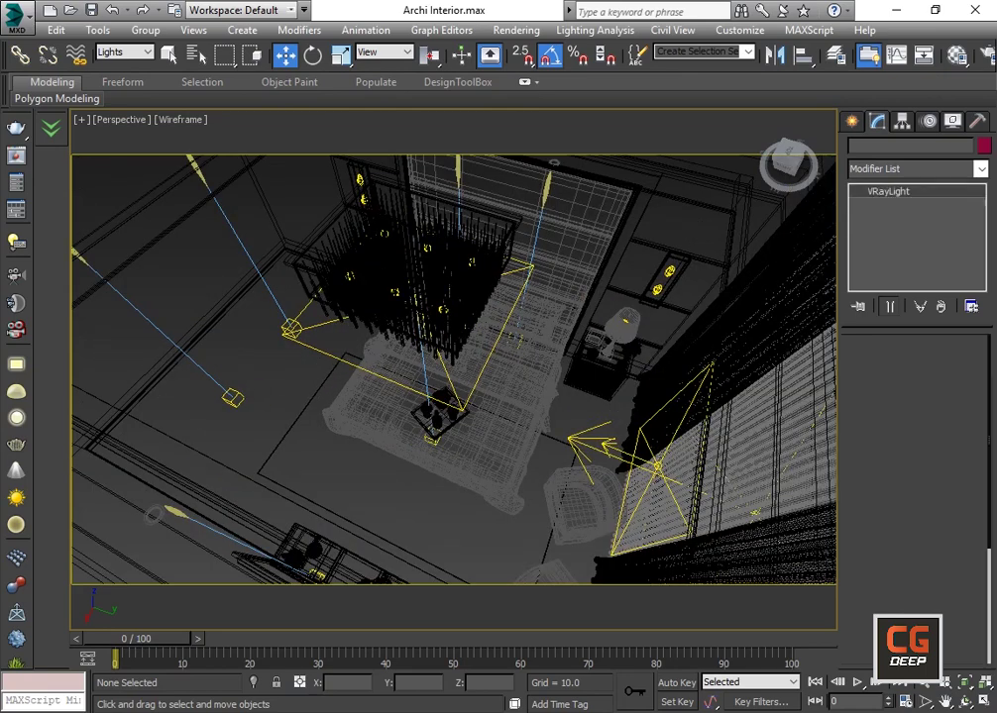
key("alt")
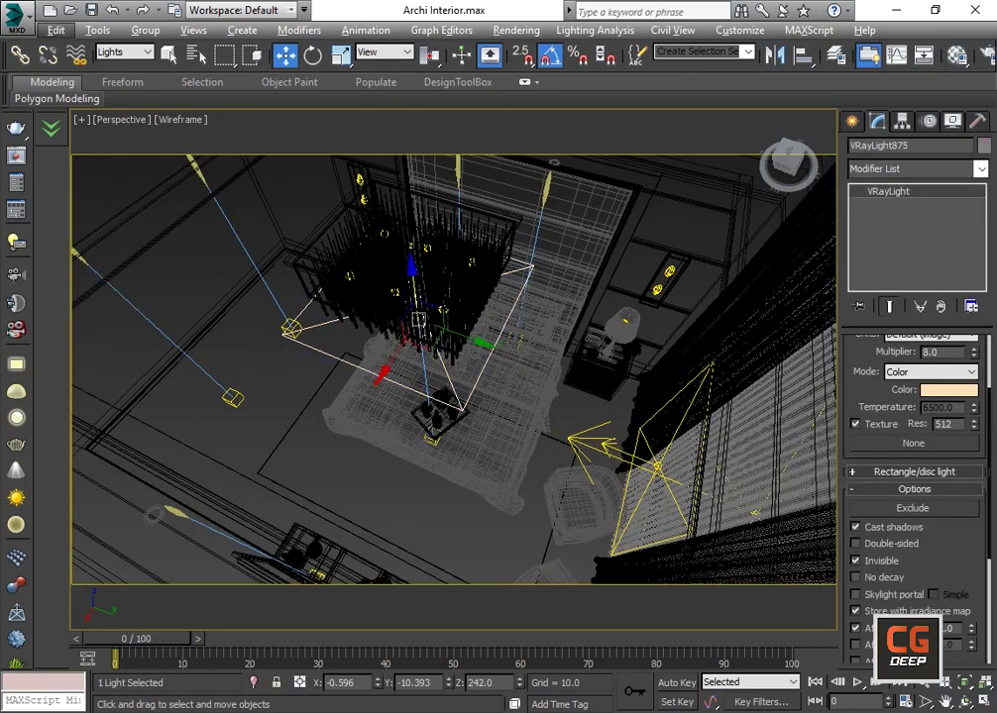
Step: Select one of the small sphere lights inside the chandelier for review, and return to the shaded Camera001 view
scroll(453, 369, "up", 5)
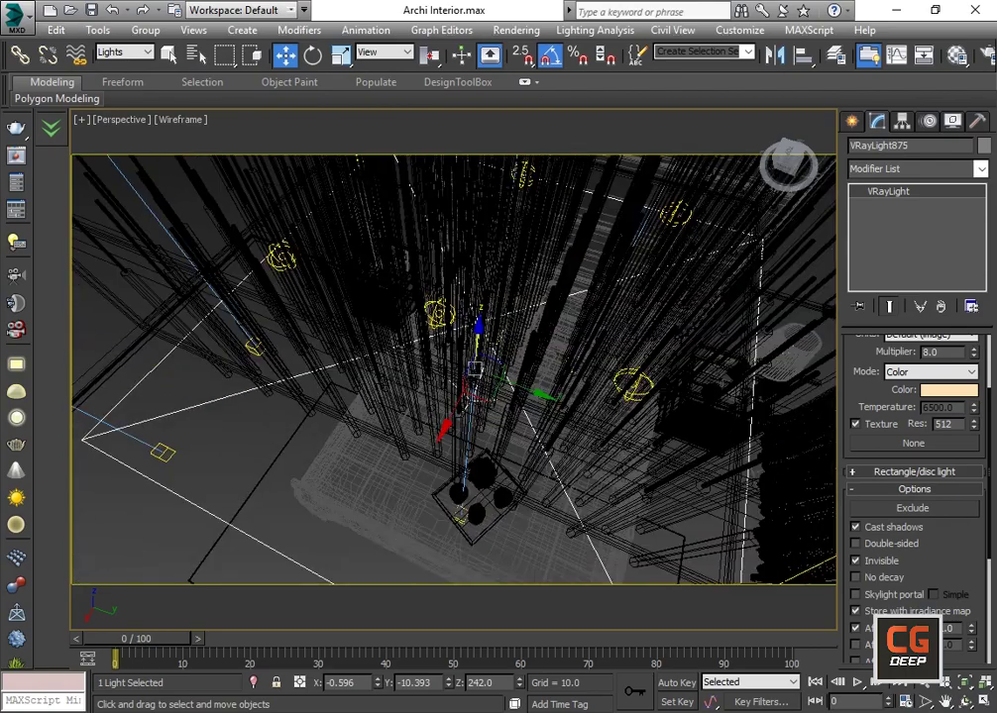
left_click(438, 313)
middle_click_drag(438, 313, 555, 431, "alt")
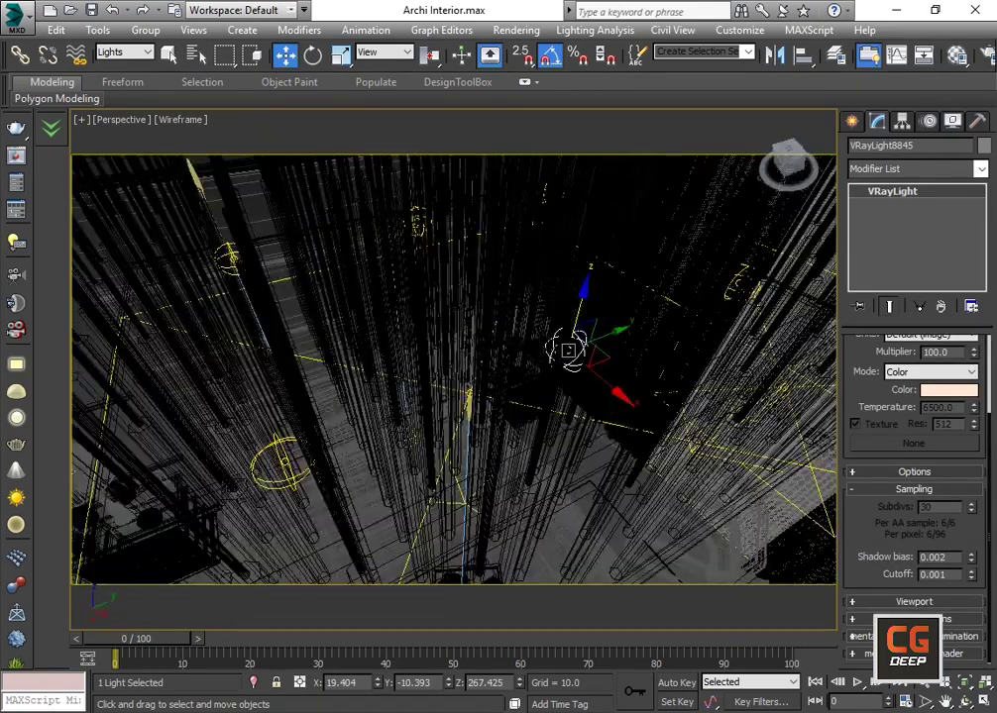
key("c")
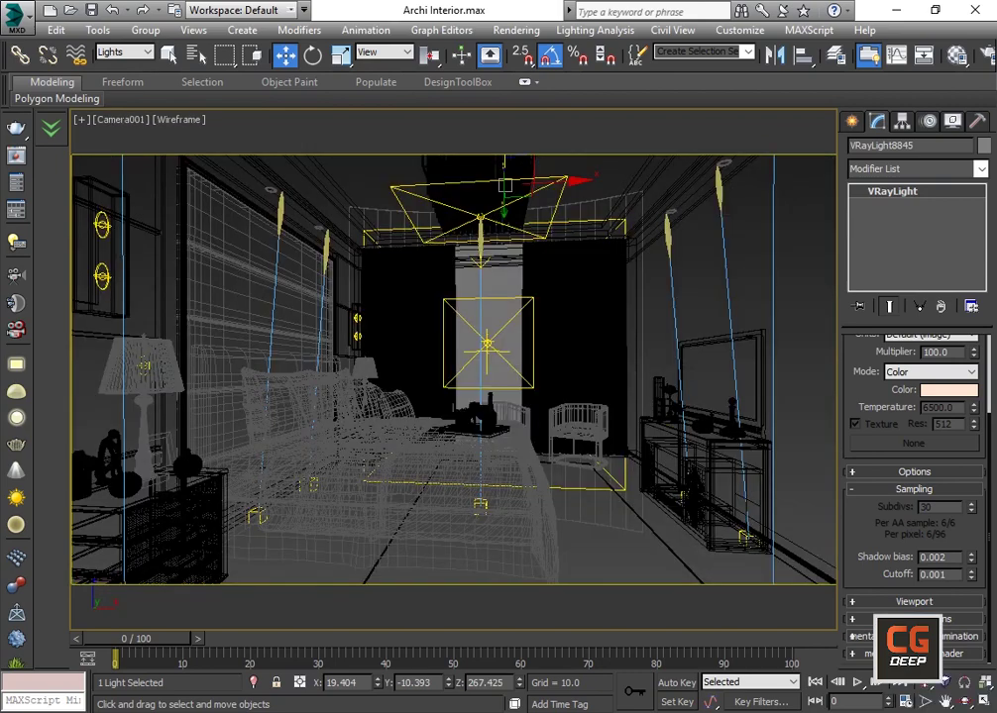
key("F3")
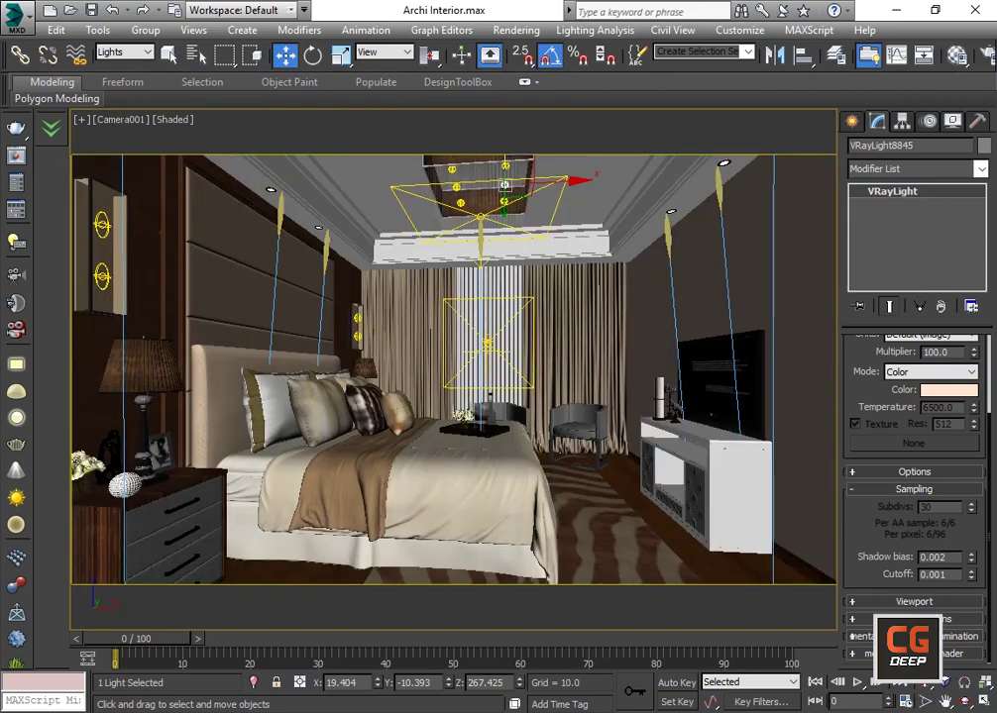
Step: Select the camera of the current view and review its lens, target distance and depth of field parameters
left_click(121, 119)
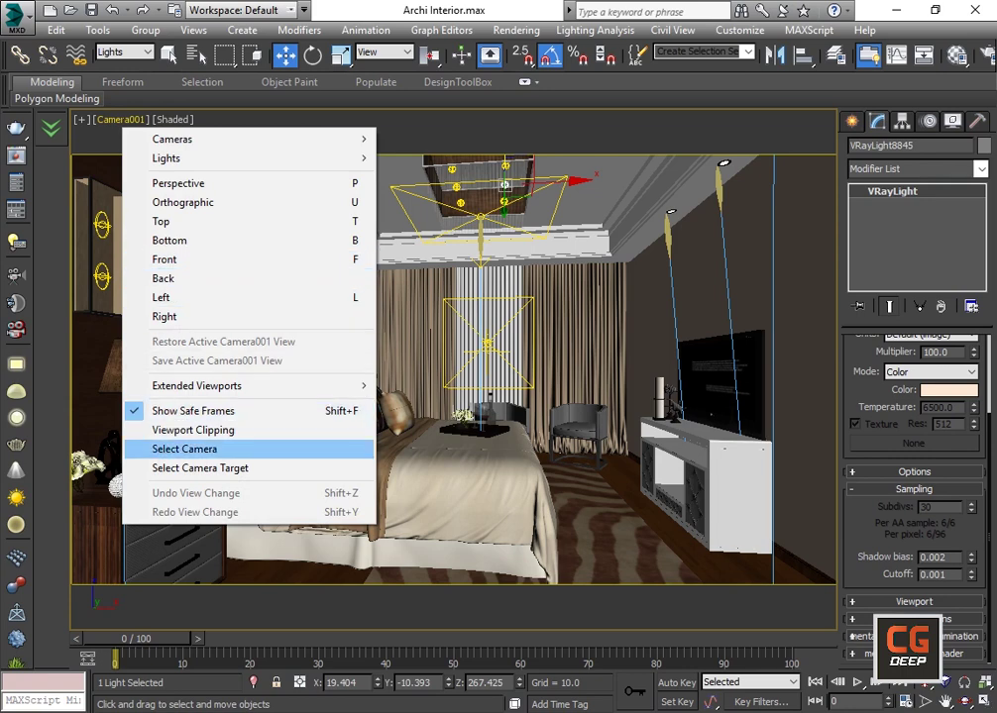
left_click(183, 449)
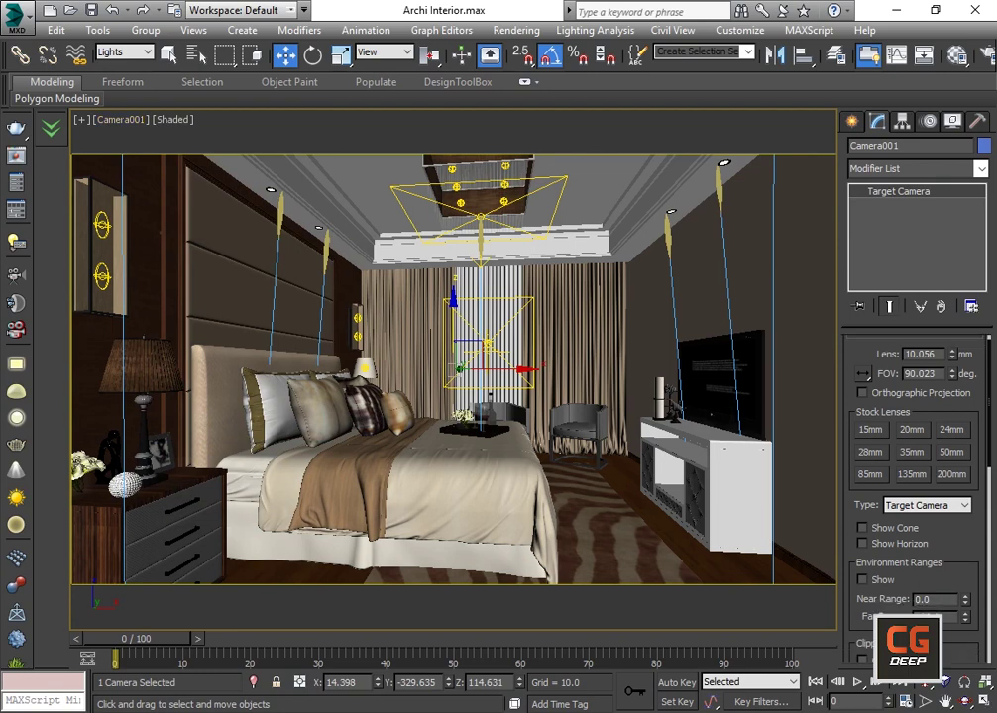
scroll(913, 446, "down", 5)
scroll(914, 476, "down", 6)
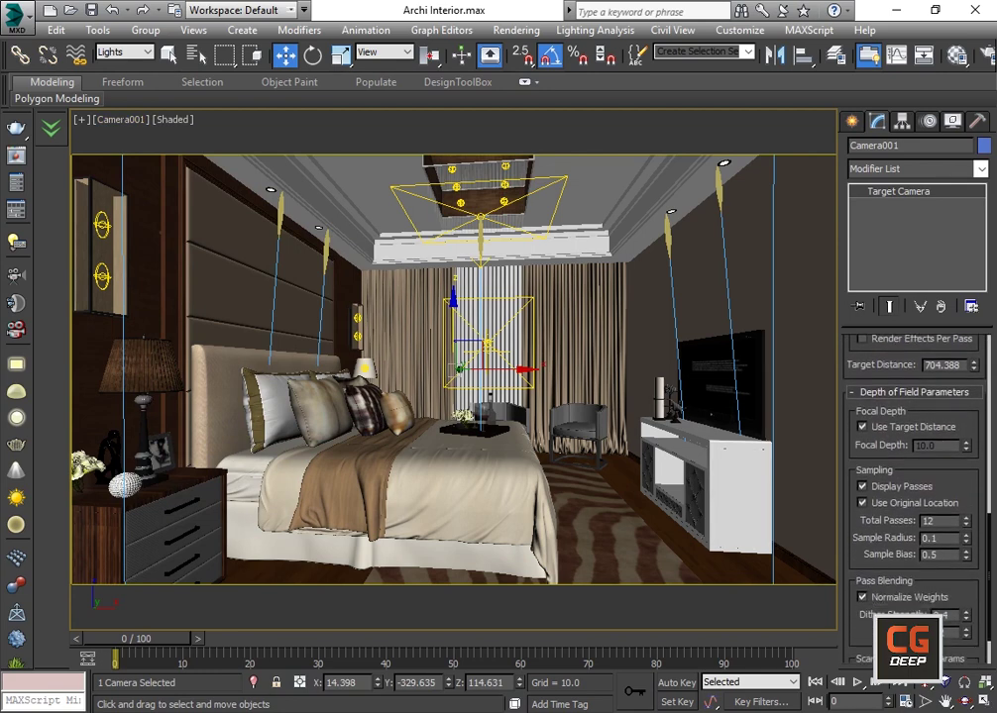
scroll(914, 476, "down", 2)
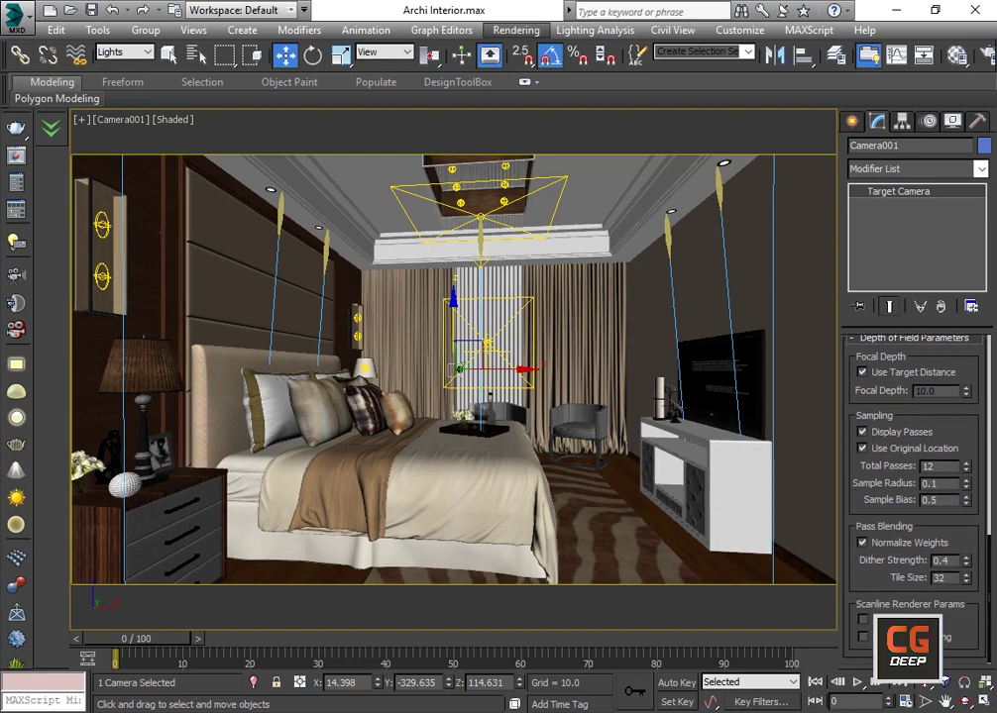
Step: Review the common render parameters and the render preset list in Render Setup, and minimize the dialog
left_click(516, 30)
left_click(516, 30)
left_click(589, 106)
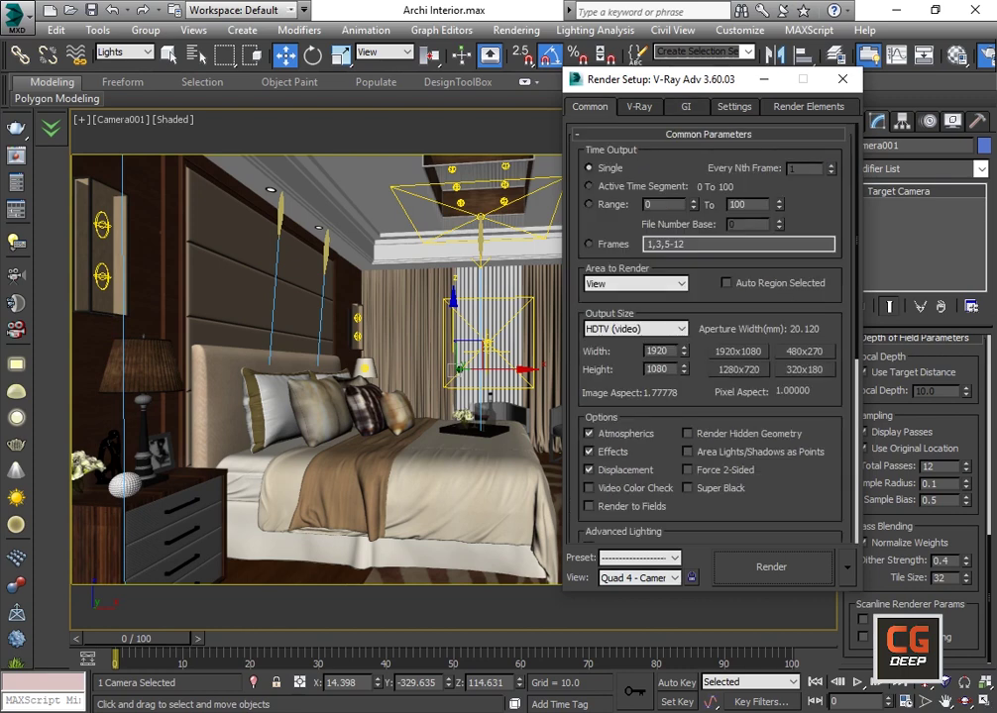
left_click(639, 558)
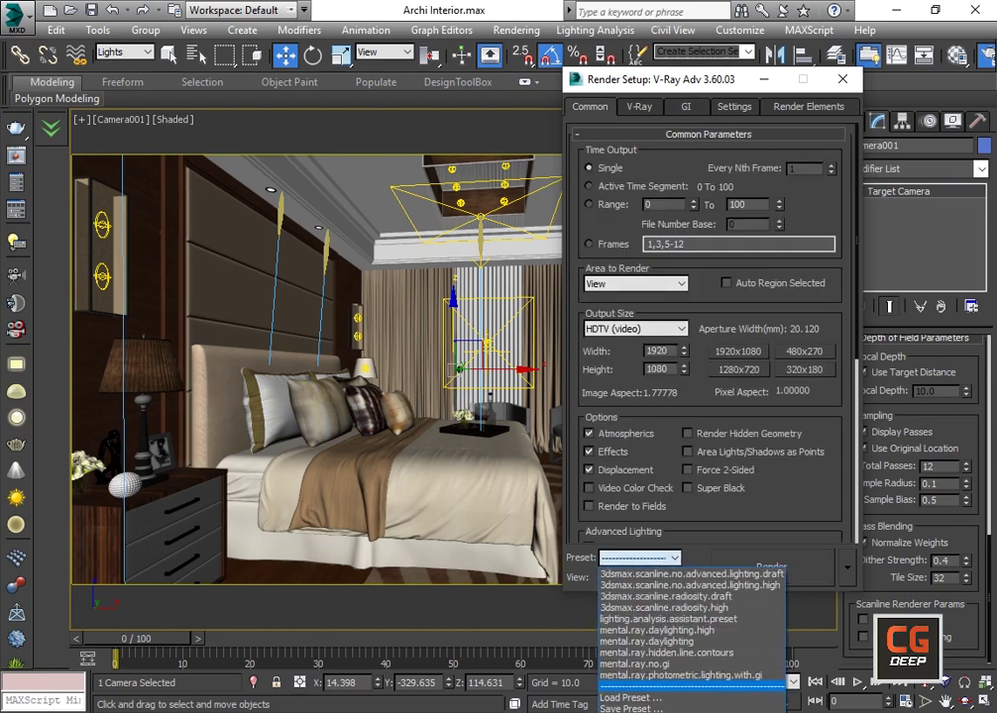
key("Escape")
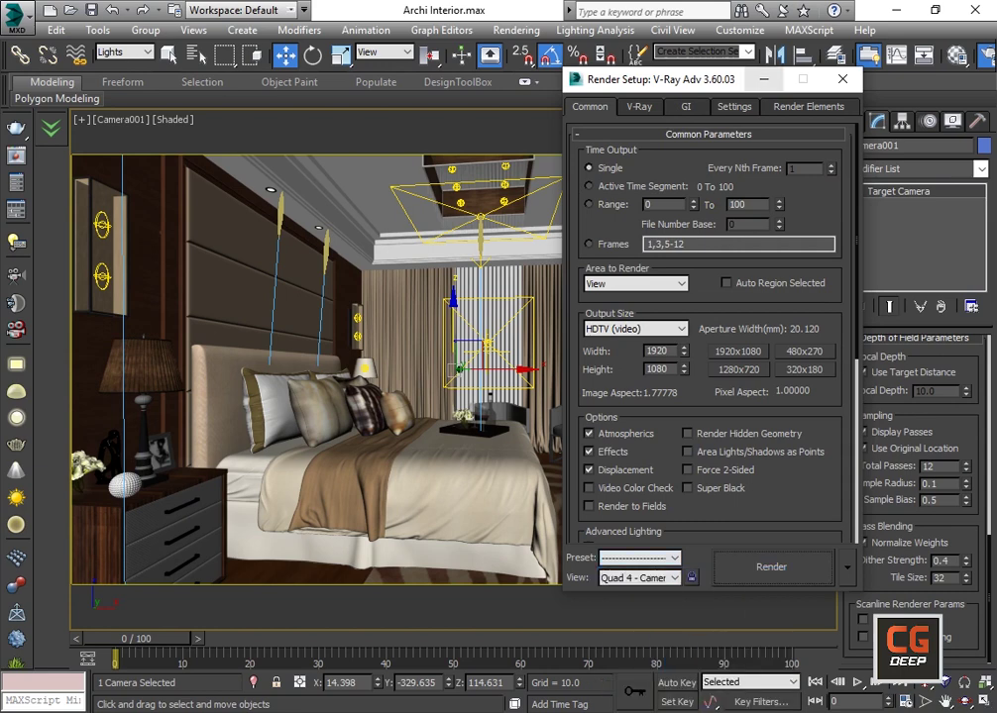
key("F10")
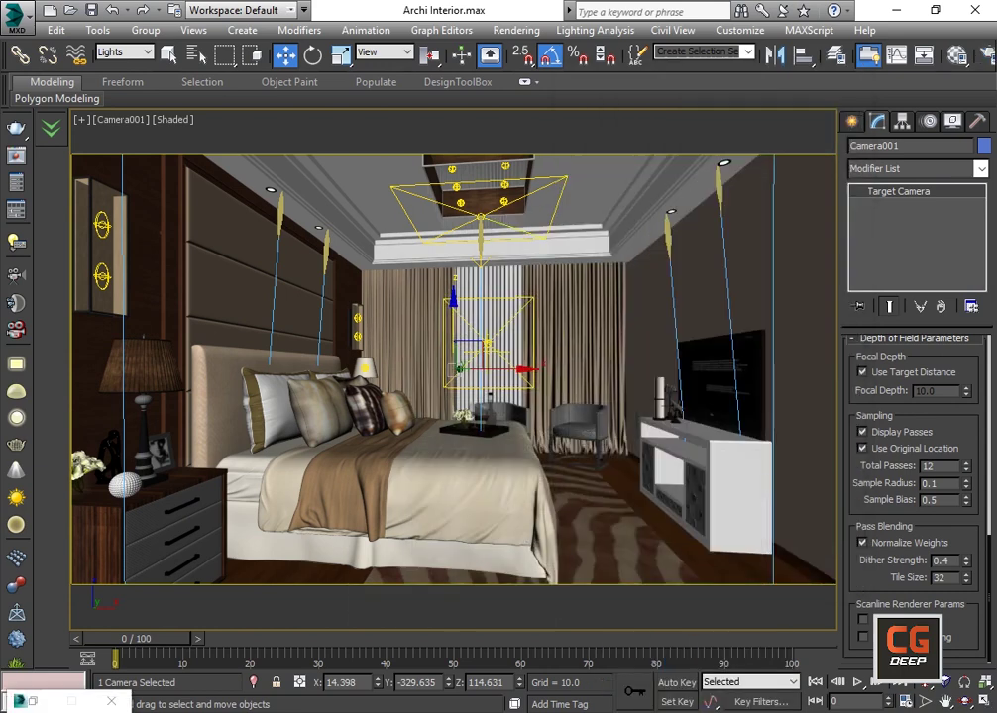
Step: Render the Camera001 view, and arrange the rendered frame and progress windows so the whole image is in view
left_click(517, 30)
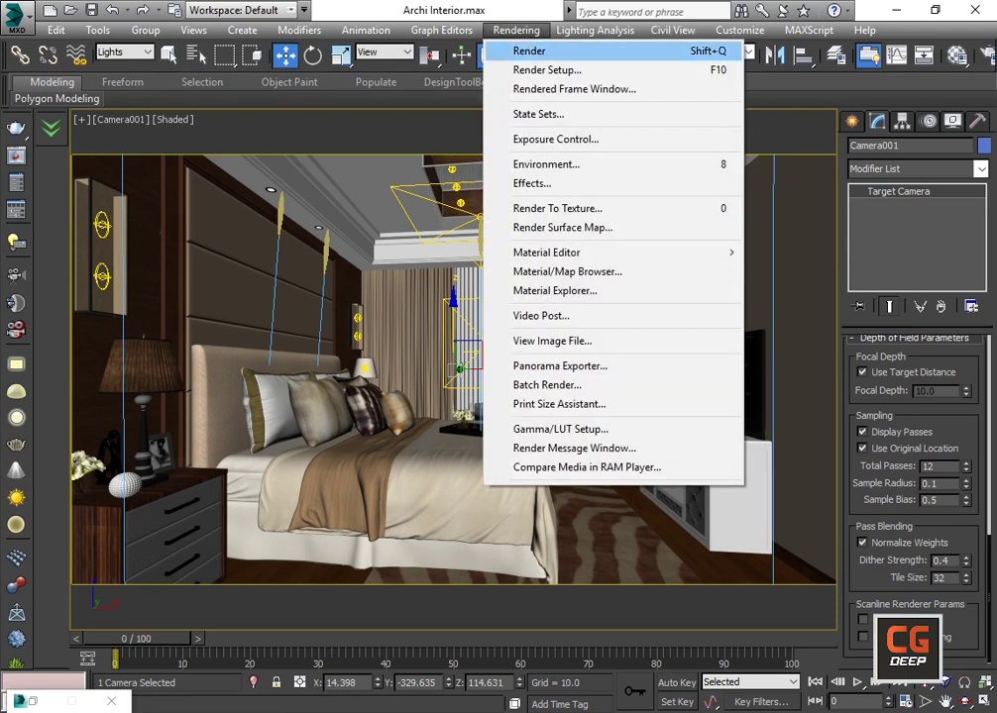
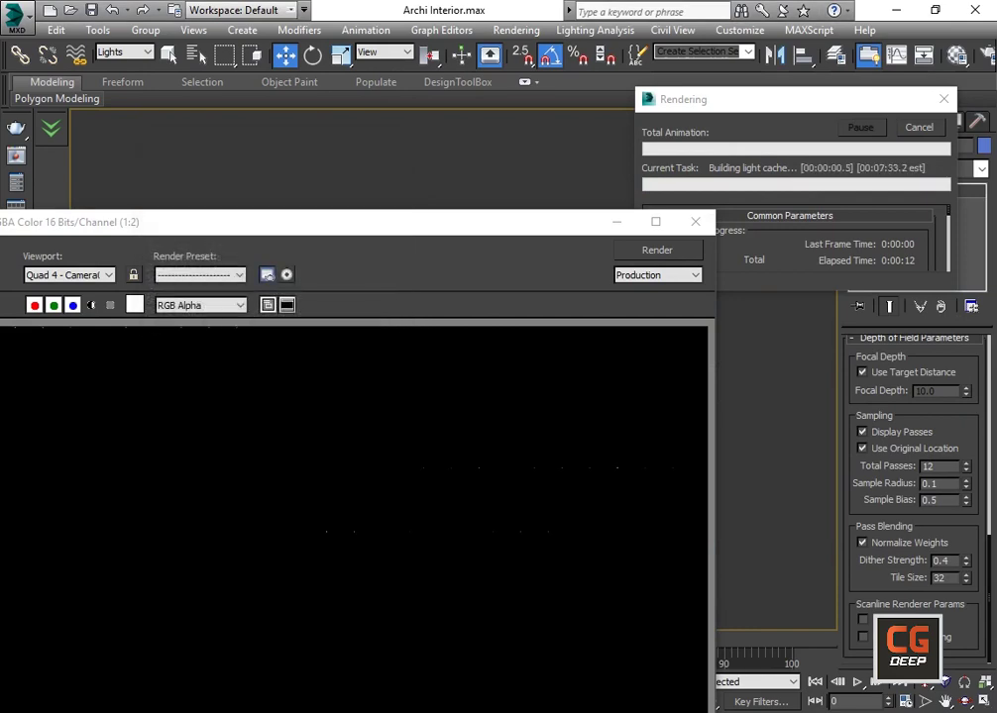
left_click_drag(519, 225, 713, 79)
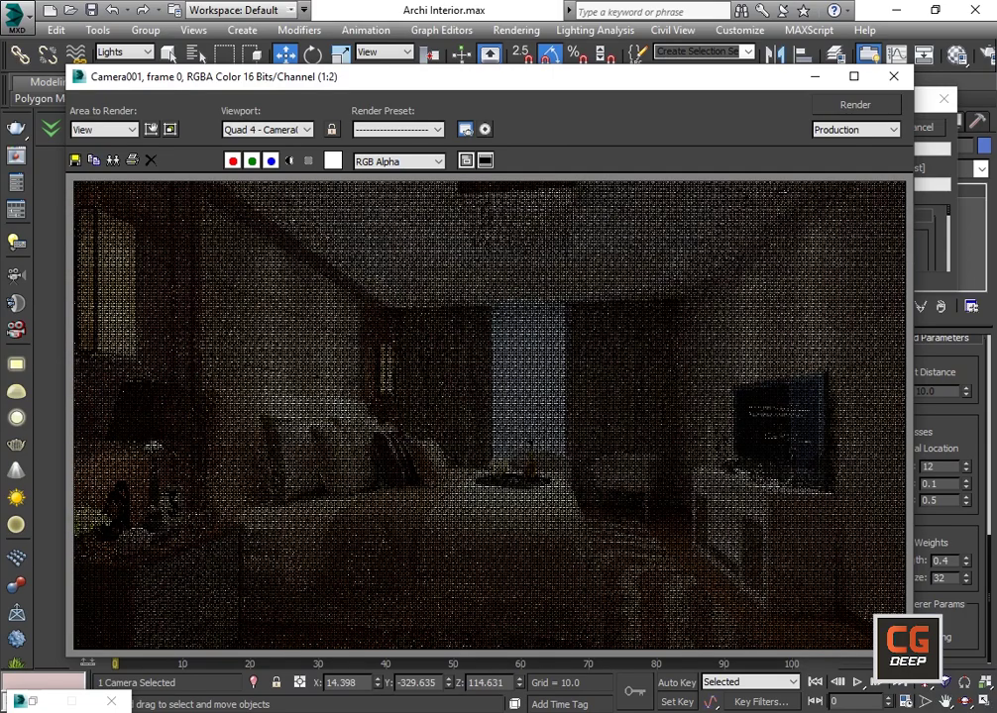
left_click_drag(757, 85, 755, 637)
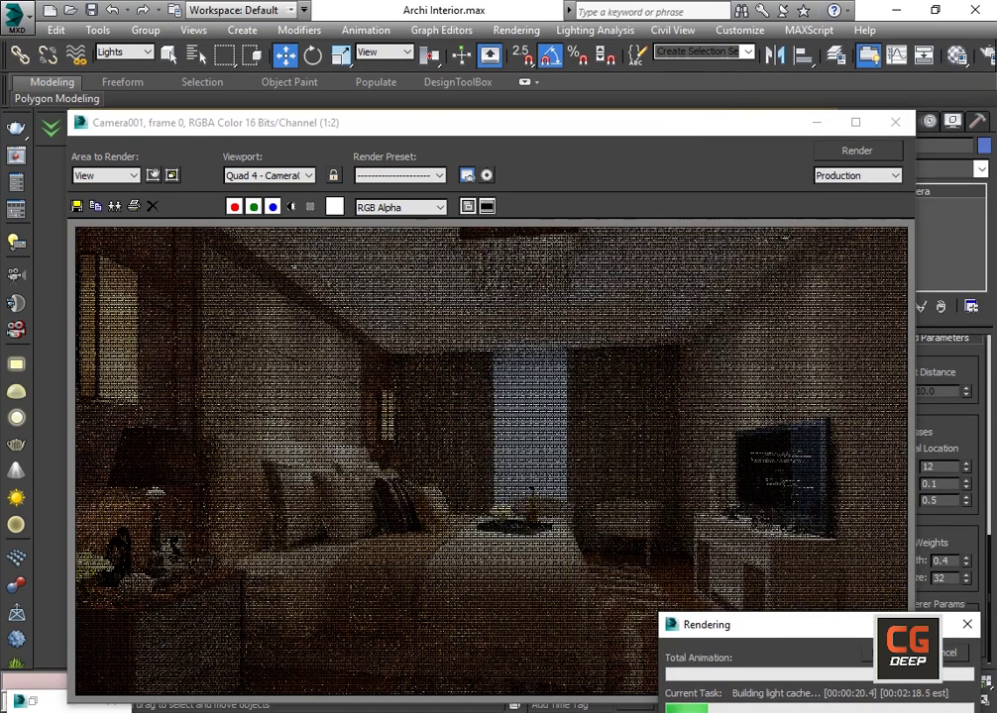